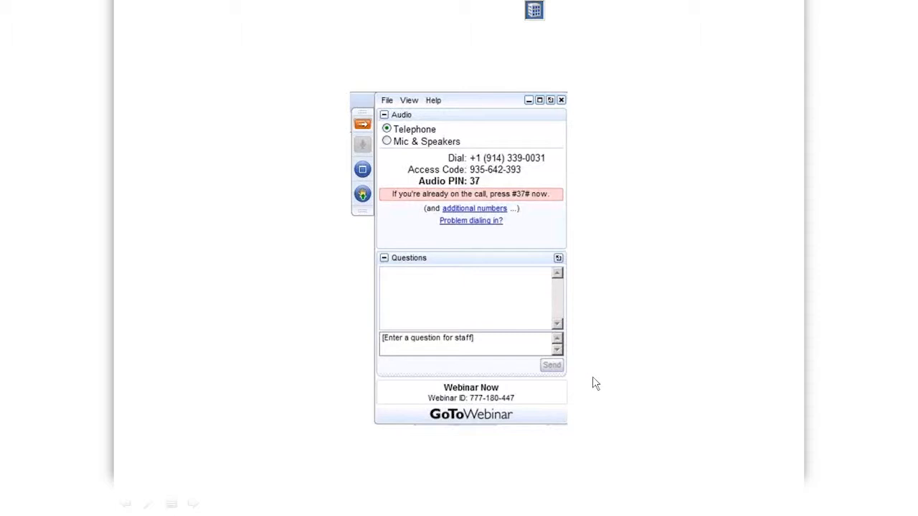
# End the PowerPoint slide show and close the presentation without saving
pyautogui.click(354, 201)
pyautogui.press('Escape')
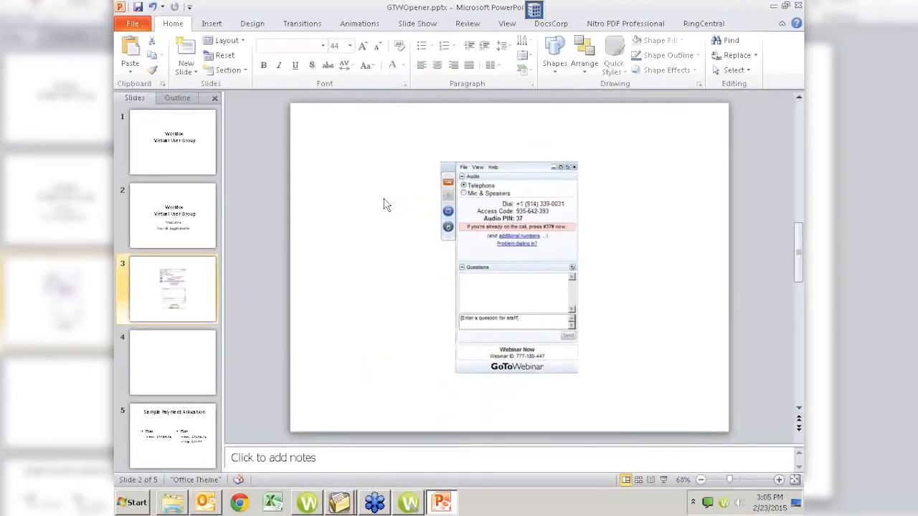
pyautogui.hotkey('alt', 'F4')
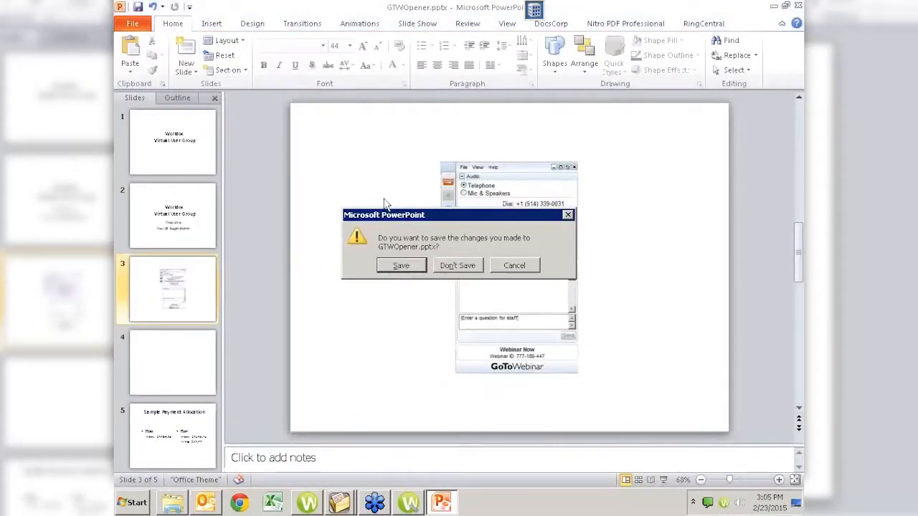
pyautogui.press('n')
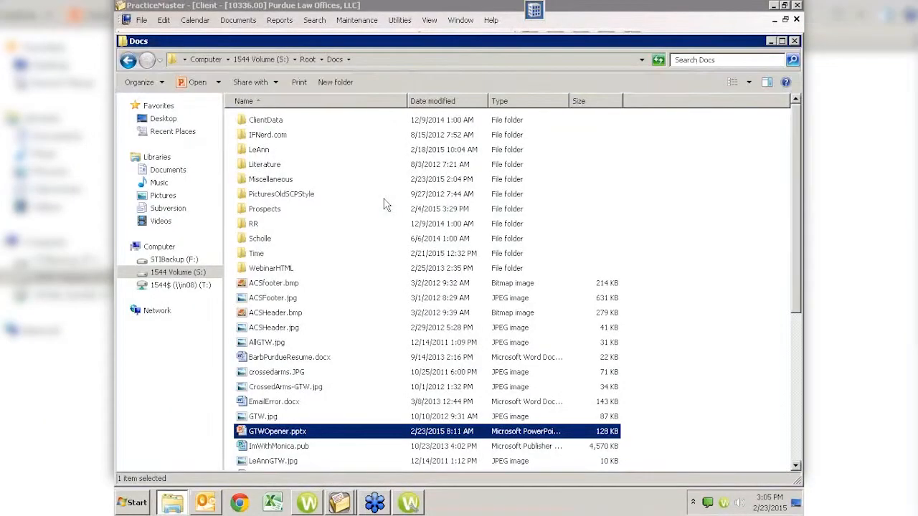
# Switch to WDADMIN and minimize the PracticeMaster, Outlook and Docs Explorer windows
pyautogui.hotkey('alt', 'Tab')
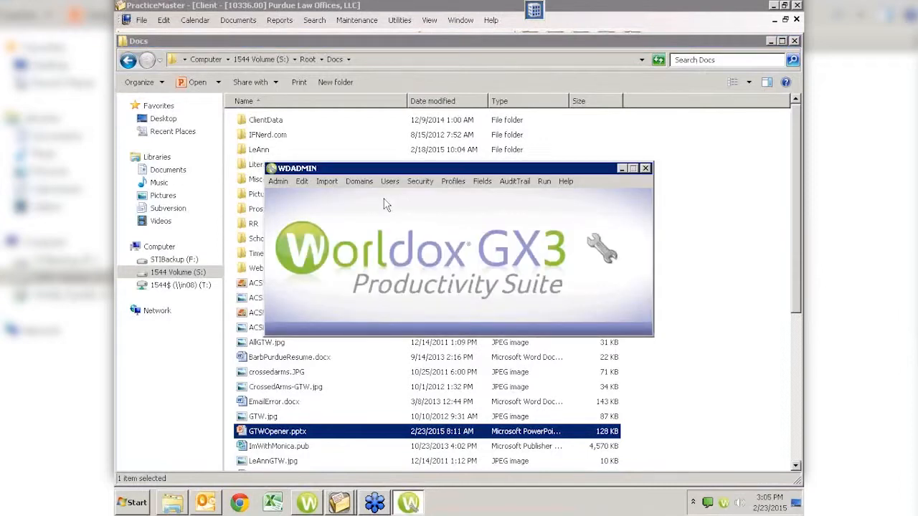
pyautogui.click(773, 5)
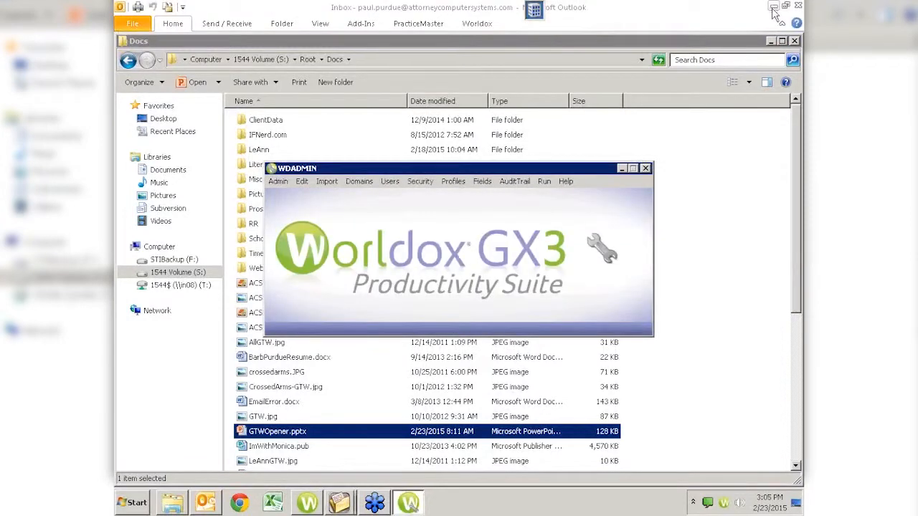
pyautogui.click(774, 9)
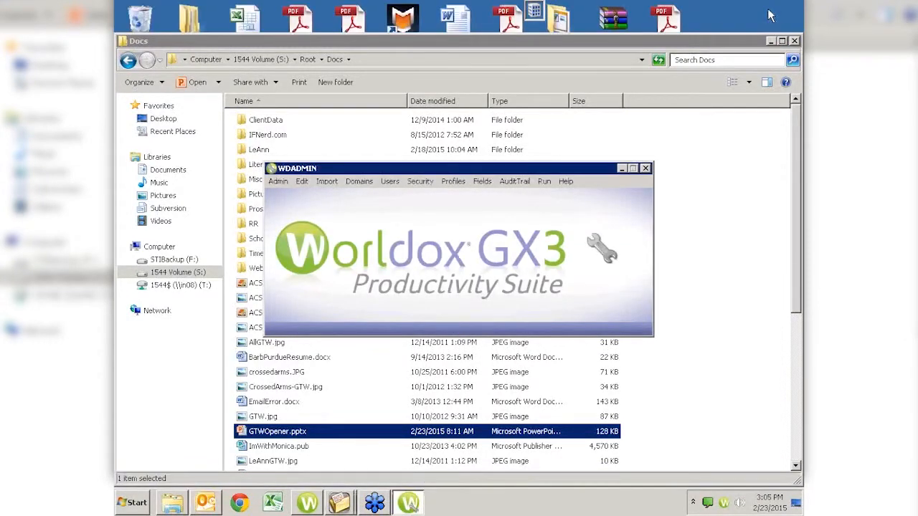
pyautogui.click(770, 40)
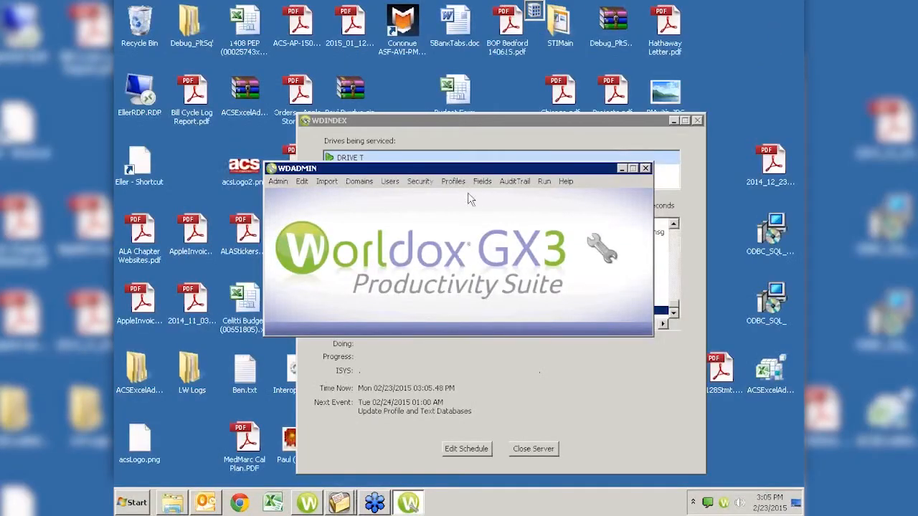
# Minimize the WDINDEX server window
pyautogui.click(673, 120)
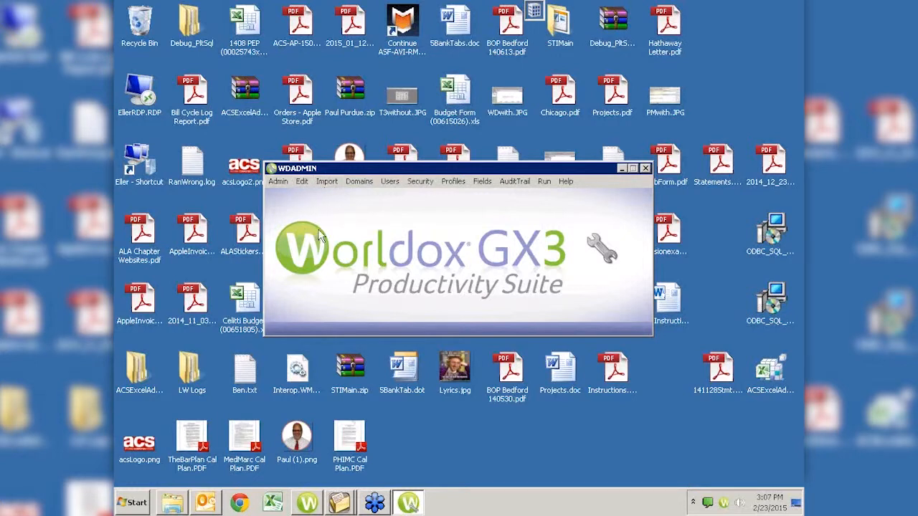
# Open Edit > Passwords and begin setting a password for the Close Worldox event
pyautogui.click(302, 182)
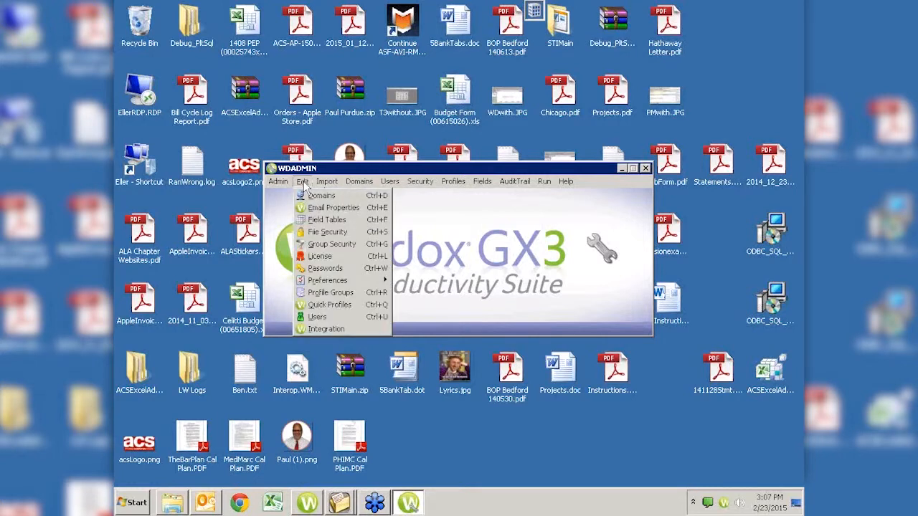
pyautogui.click(324, 269)
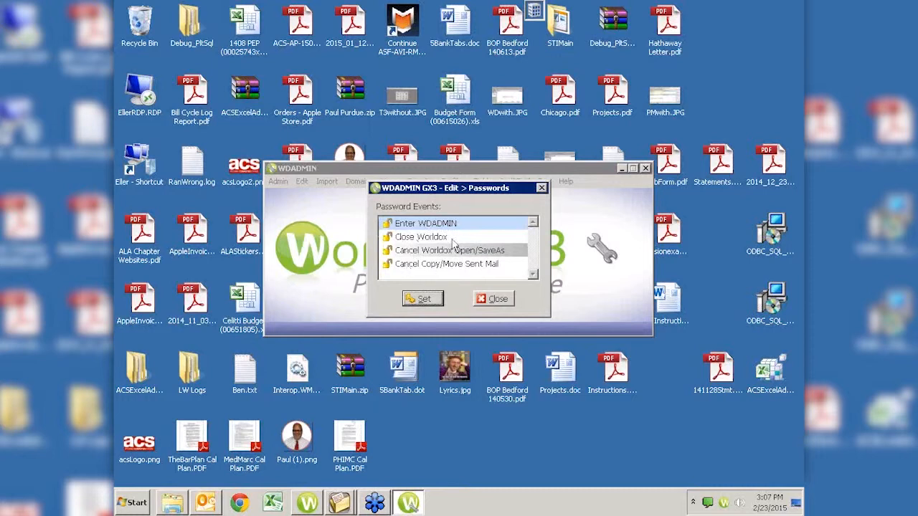
pyautogui.click(407, 237)
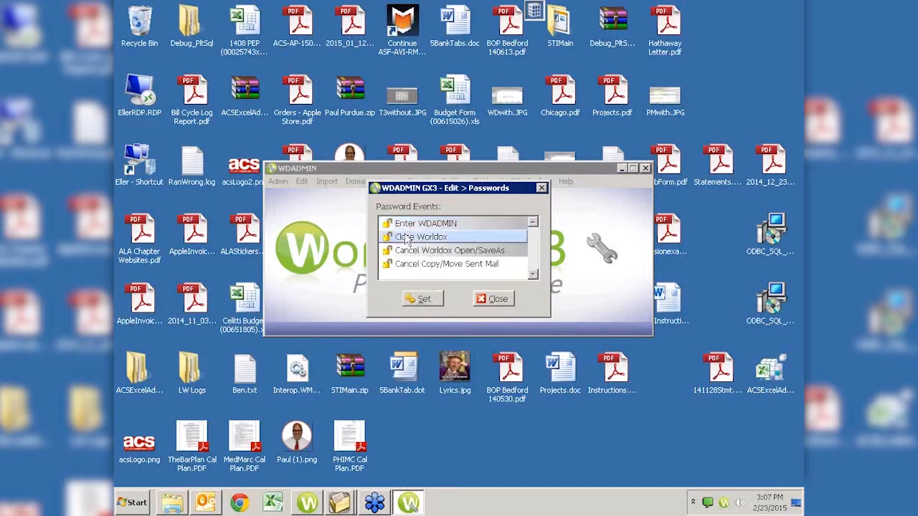
pyautogui.click(418, 299)
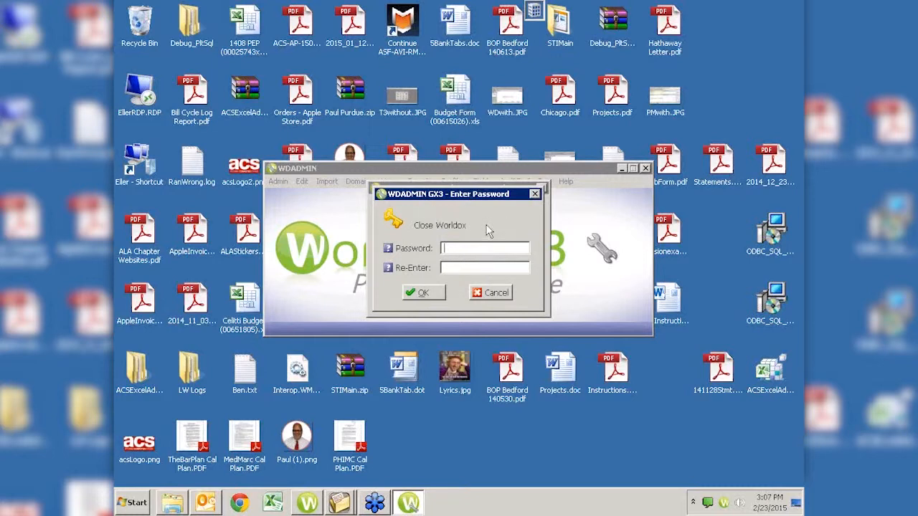
# Cancel Close Worldox, then open and cancel password entry for Cancel Worldox Open/SaveAs and Cancel Copy/Move Sent Mail
pyautogui.click(491, 294)
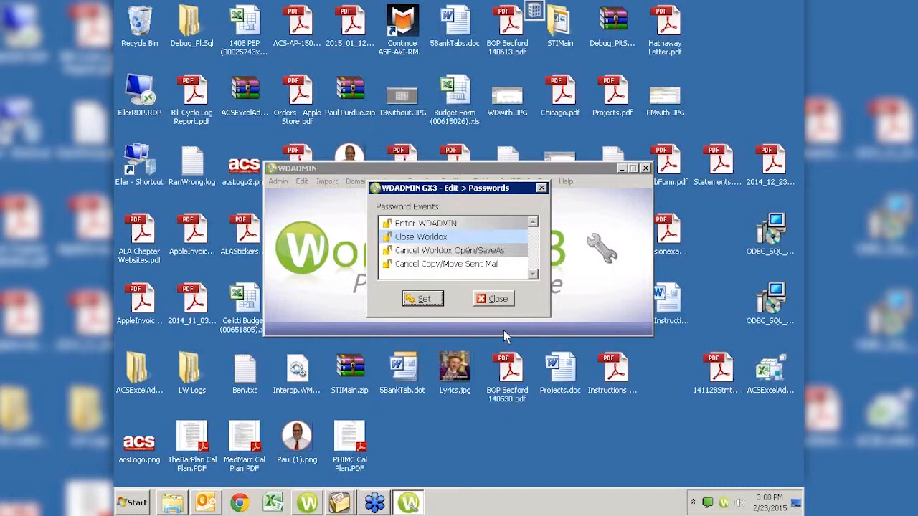
pyautogui.click(423, 252)
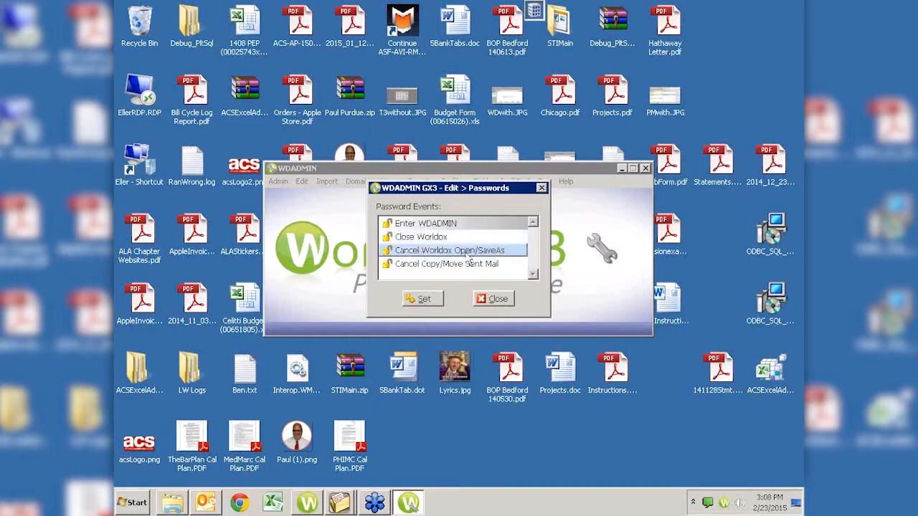
pyautogui.click(424, 299)
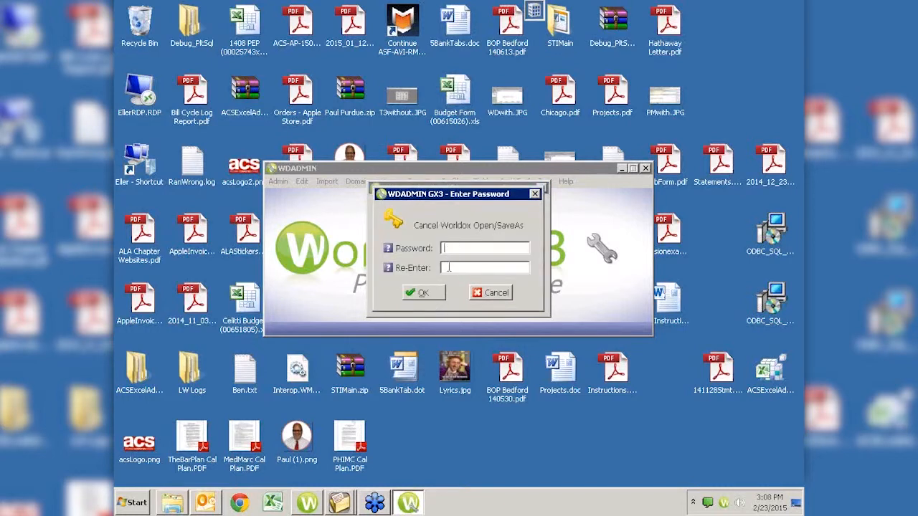
pyautogui.click(487, 294)
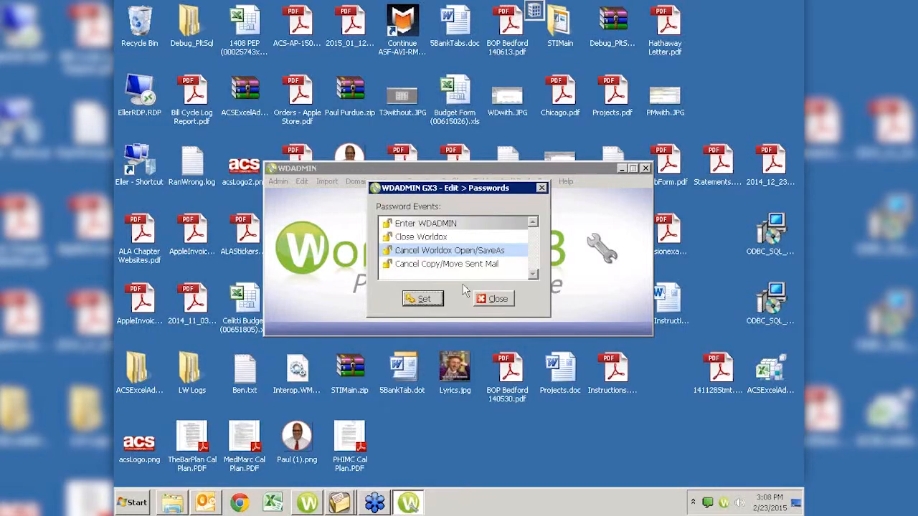
pyautogui.click(429, 266)
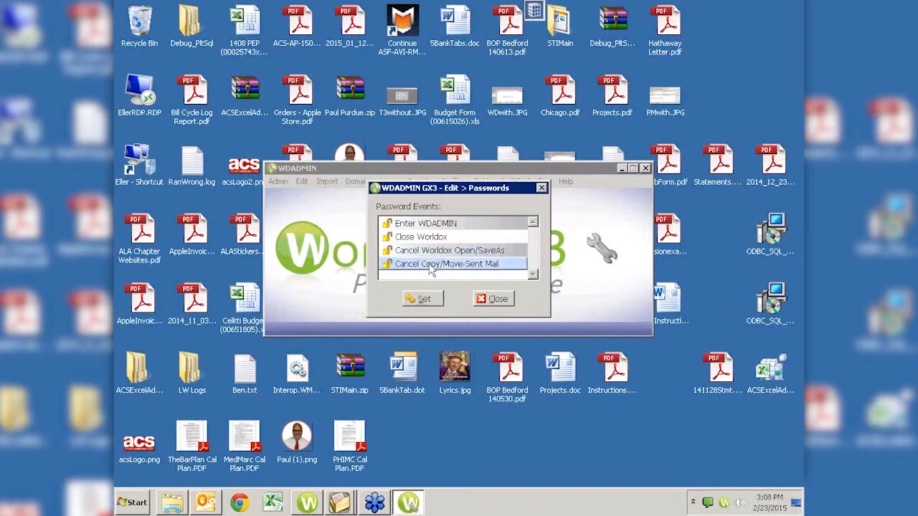
pyautogui.click(423, 300)
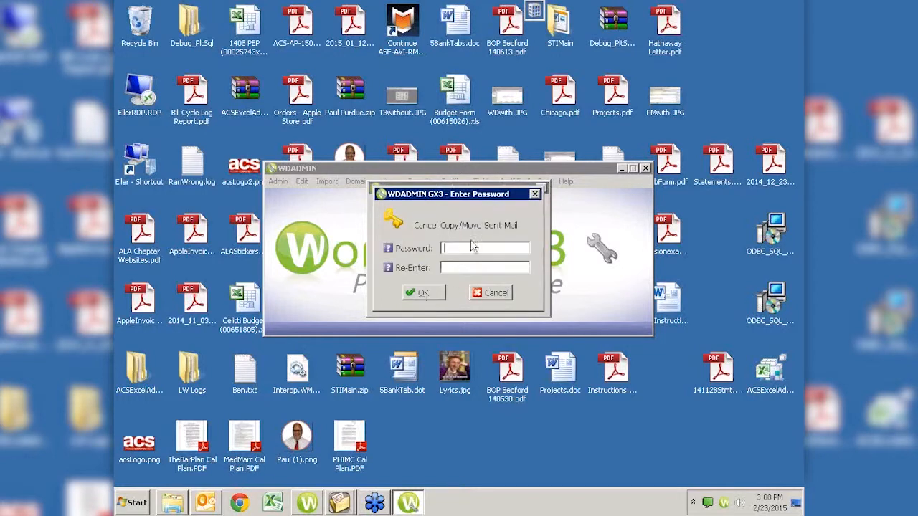
pyautogui.click(493, 294)
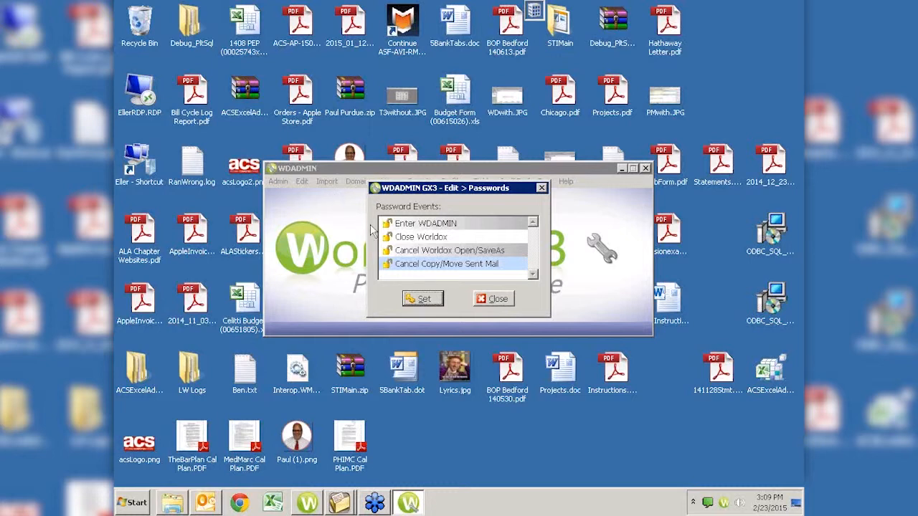
pyautogui.click(410, 225)
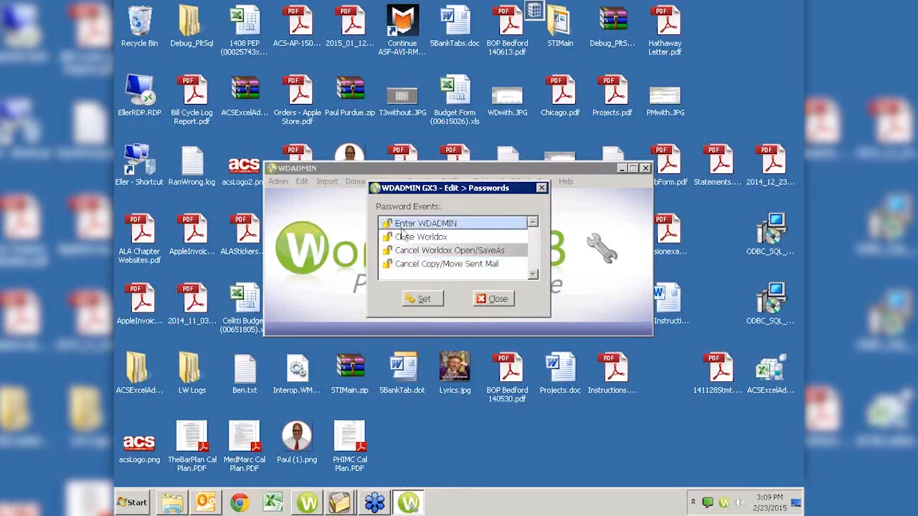
pyautogui.click(419, 299)
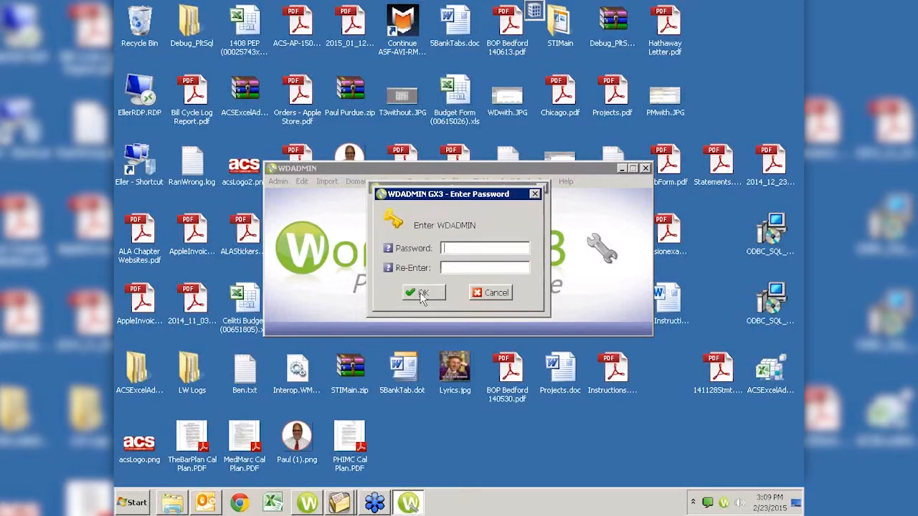
pyautogui.click(490, 297)
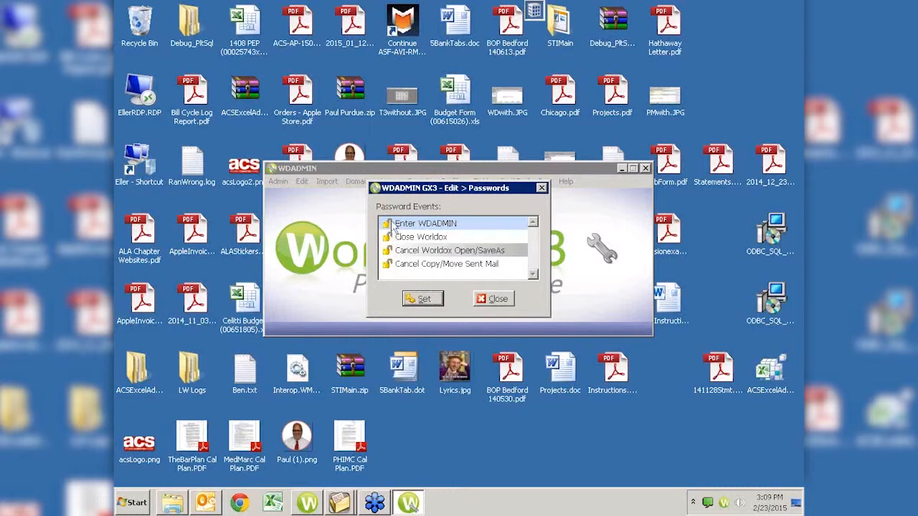
# Enter a password for Cancel Copy/Move Sent Mail, which is rejected as not matching
pyautogui.click(415, 265)
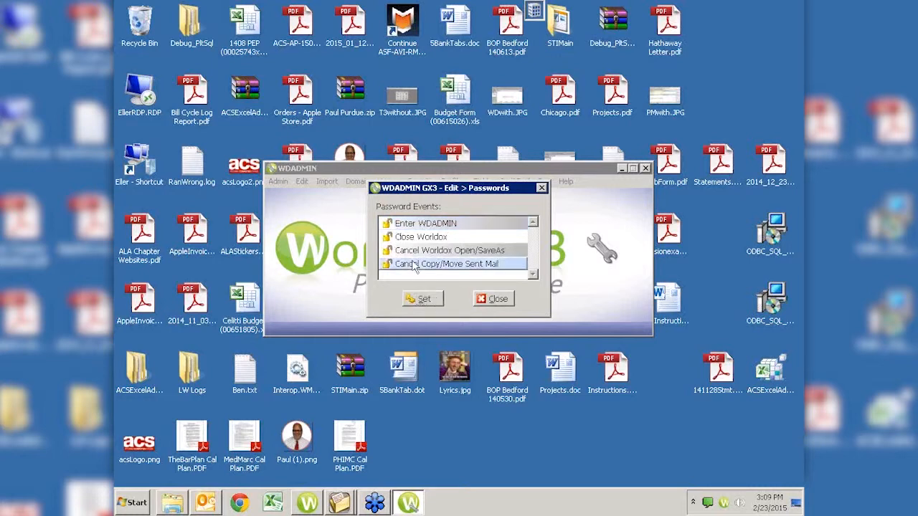
pyautogui.click(421, 300)
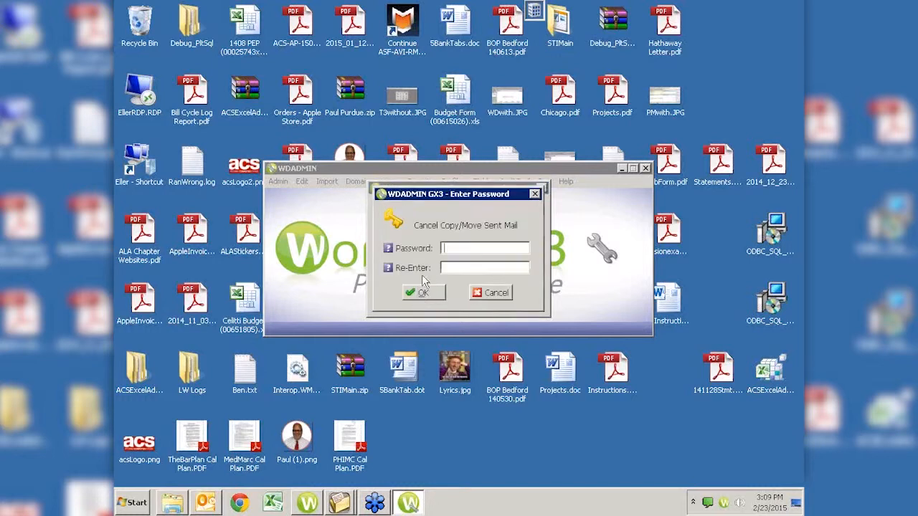
pyautogui.write('******************')
pyautogui.write('*****')
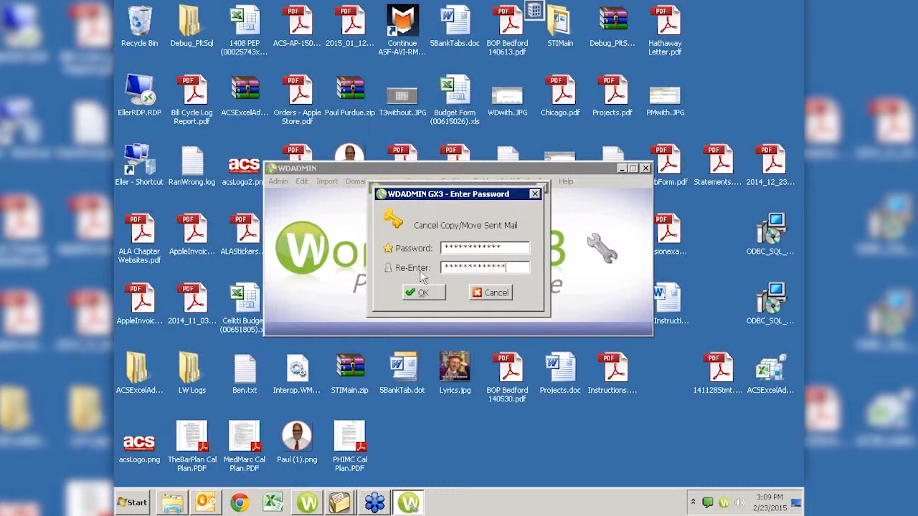
pyautogui.press('BackSpace')
pyautogui.press('BackSpace')
pyautogui.press('BackSpace')
pyautogui.press('BackSpace')
pyautogui.press('BackSpace')
pyautogui.press('BackSpace')
pyautogui.press('BackSpace')
pyautogui.press('BackSpace')
pyautogui.press('BackSpace')
pyautogui.press('BackSpace')
pyautogui.press('BackSpace')
pyautogui.press('BackSpace')
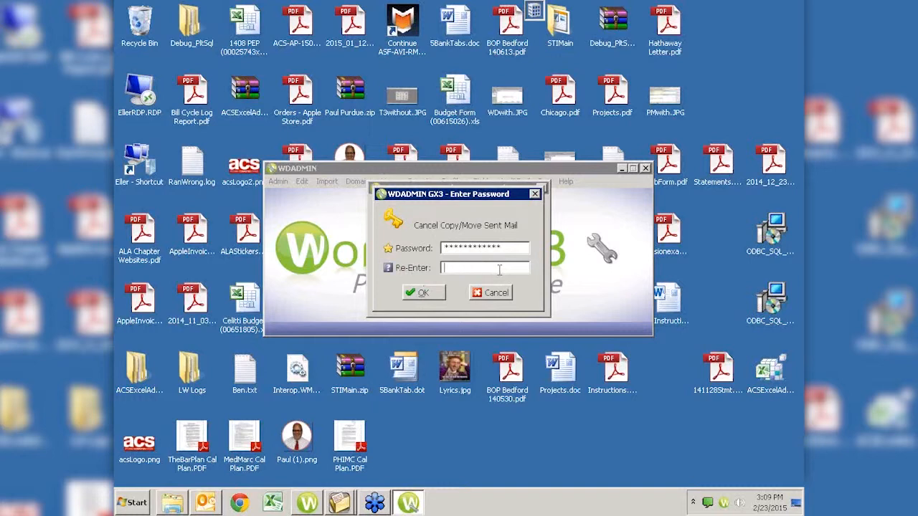
pyautogui.write('************')
pyautogui.moveTo(503, 249); pyautogui.dragTo(386, 235)
pyautogui.write('**********')
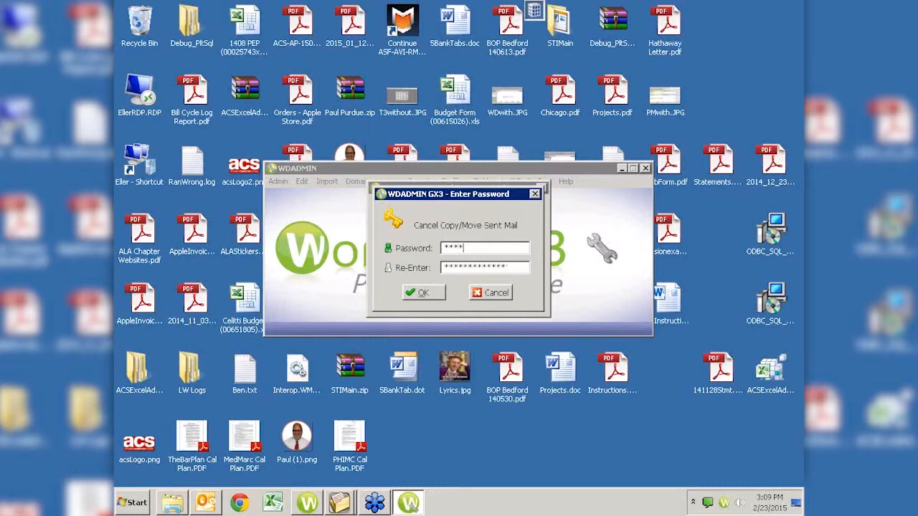
pyautogui.write('**')
pyautogui.click(422, 292)
pyautogui.click(450, 270)
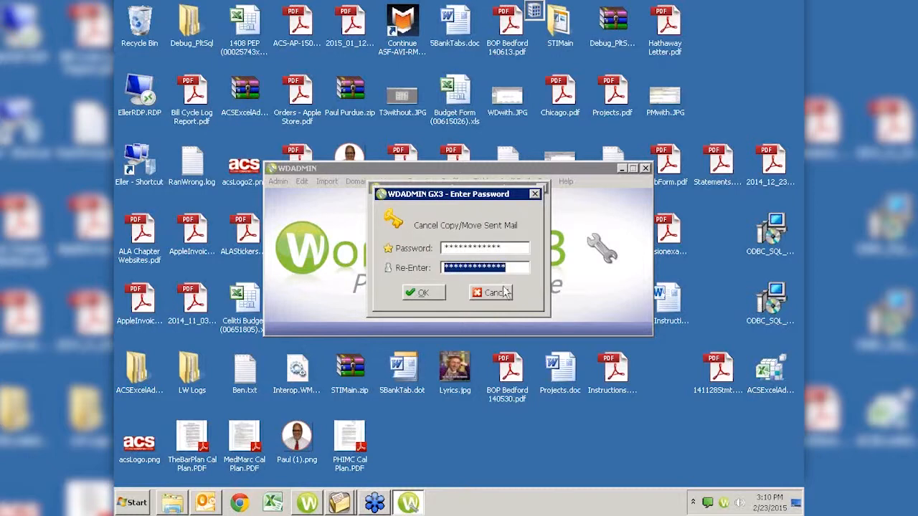
# Re-enter the same new password in both fields and confirm it
pyautogui.moveTo(507, 247); pyautogui.dragTo(410, 253)
pyautogui.write('******')
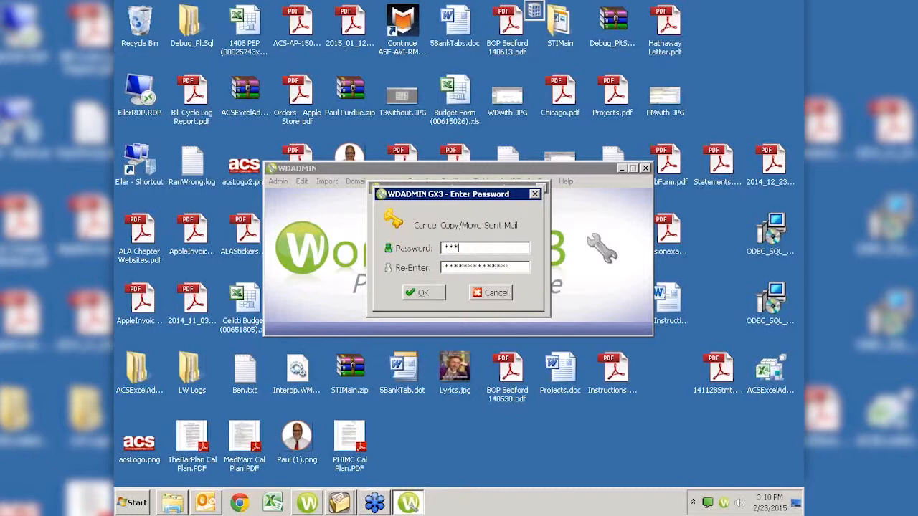
pyautogui.write('*****')
pyautogui.press('Tab')
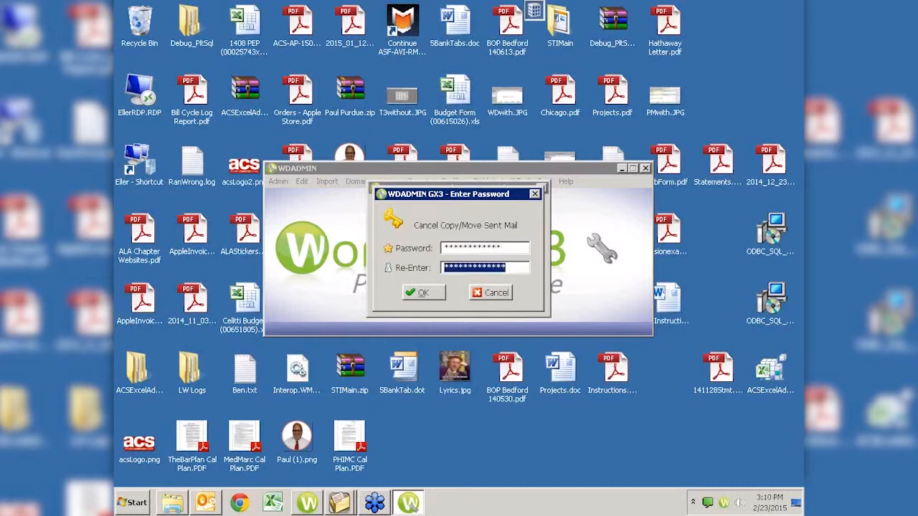
pyautogui.write('*******')
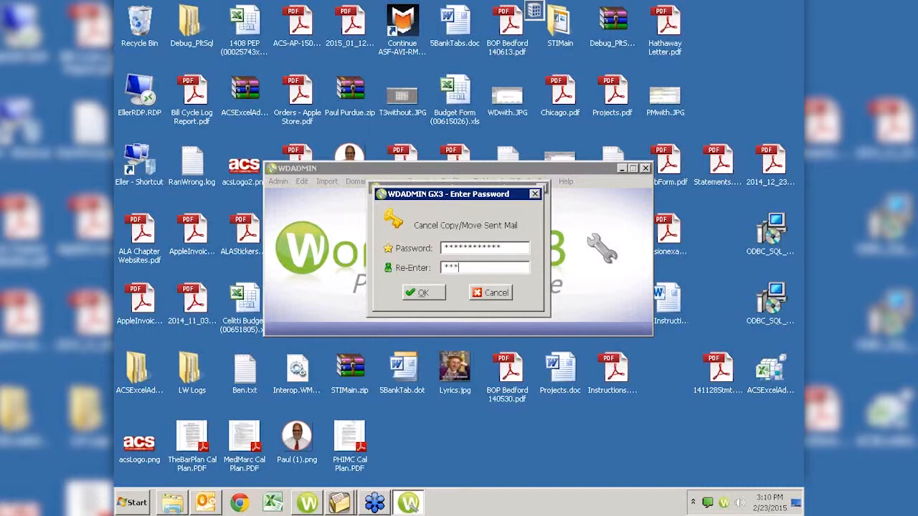
pyautogui.write('****')
pyautogui.click(422, 293)
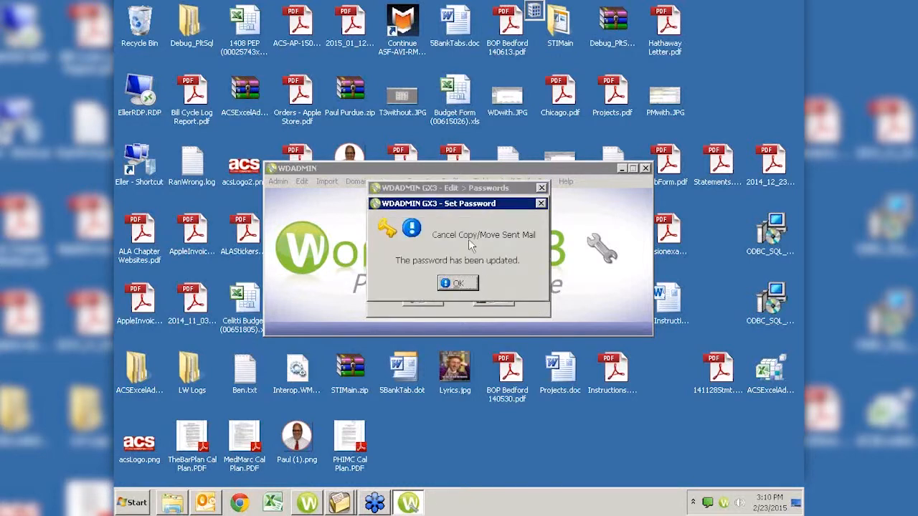
# Dismiss the 'password has been updated' notice
pyautogui.click(456, 284)
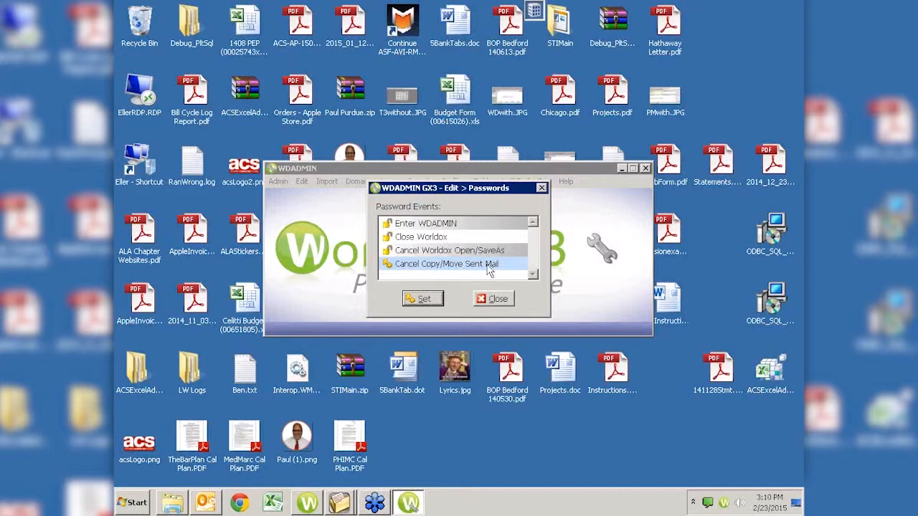
# Clear the Cancel Copy/Move Sent Mail password by submitting blank fields and confirming Yes
pyautogui.click(435, 267)
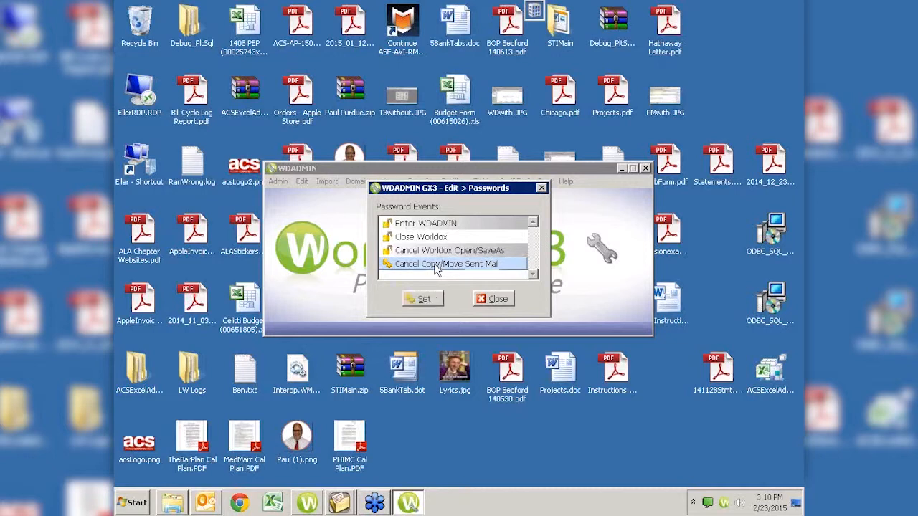
pyautogui.click(423, 299)
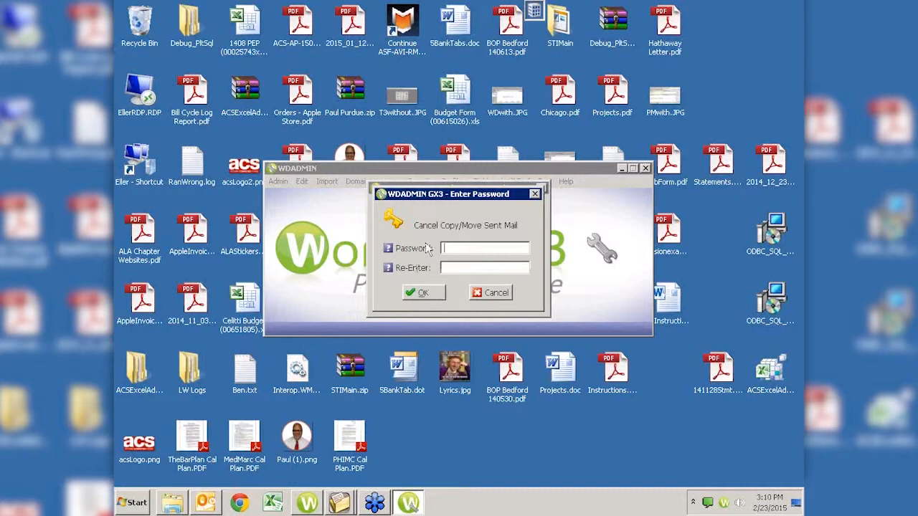
pyautogui.click(490, 294)
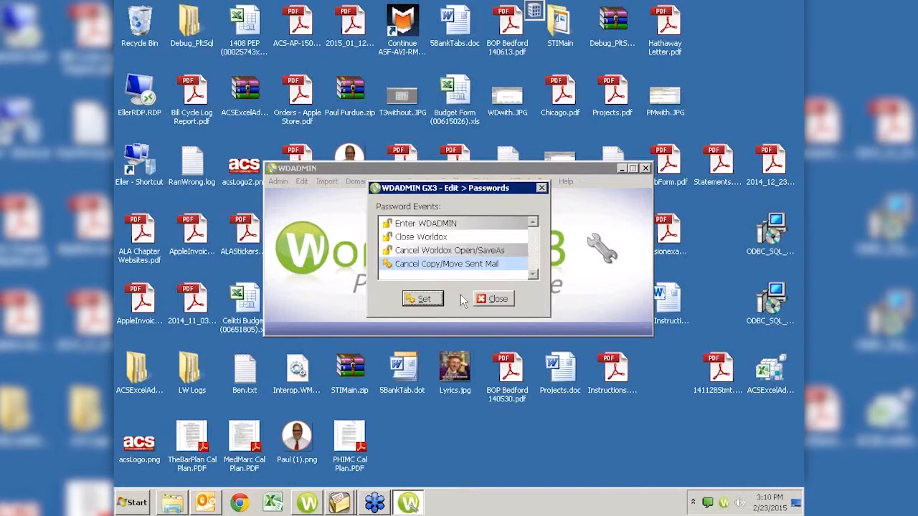
pyautogui.click(414, 265)
pyautogui.click(421, 299)
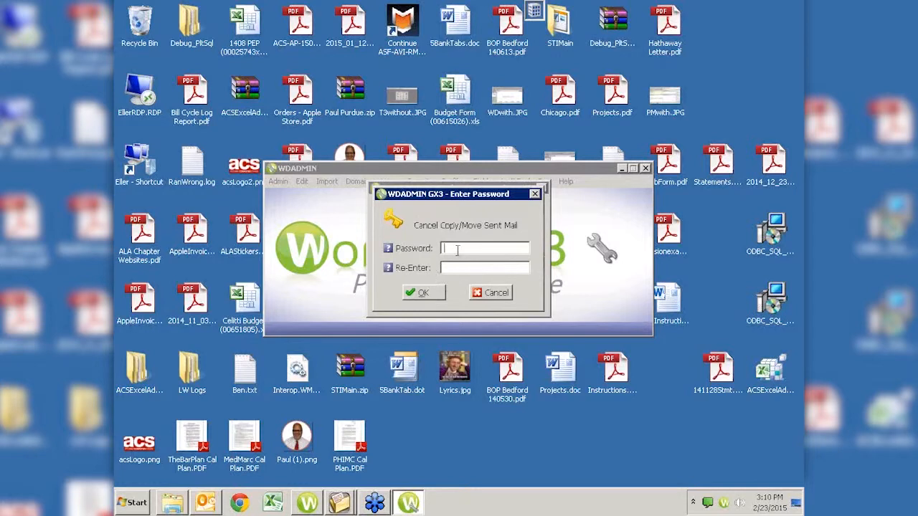
pyautogui.click(422, 293)
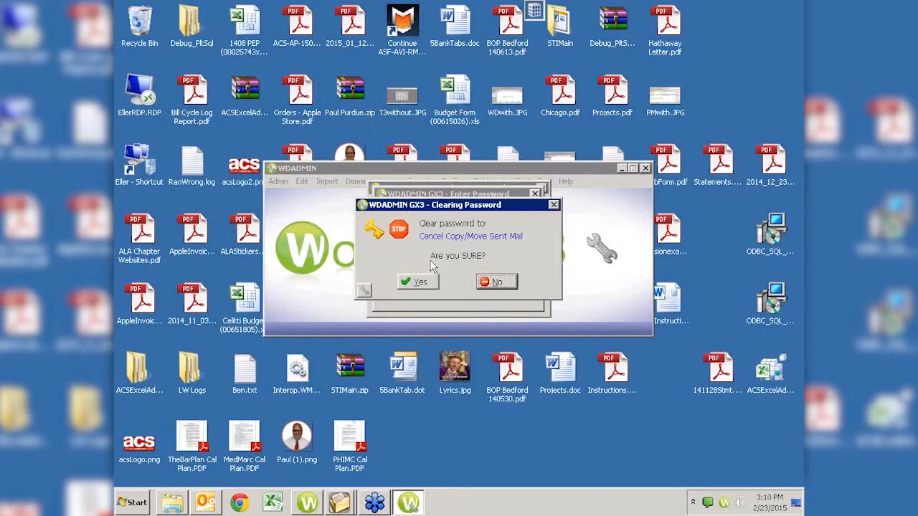
pyautogui.click(417, 284)
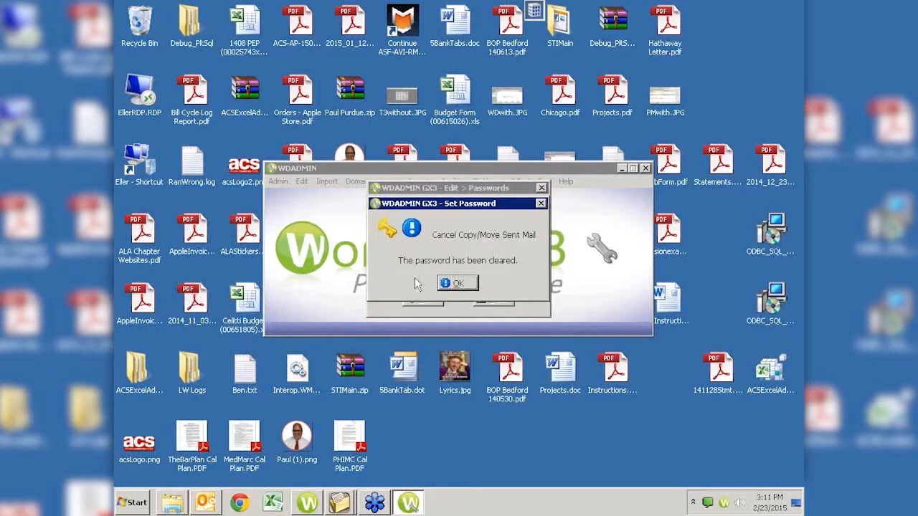
pyautogui.click(446, 283)
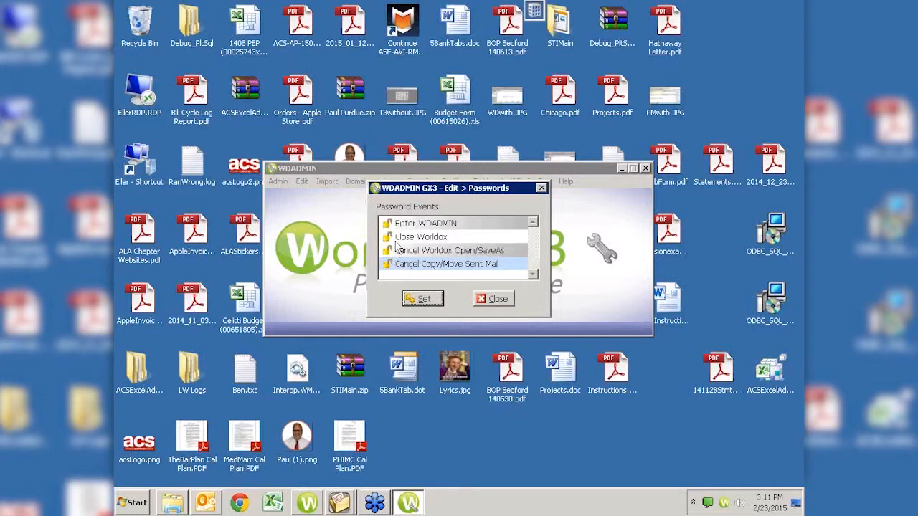
# Close the password events list and dismiss the Worldox tray icon menu
pyautogui.click(493, 300)
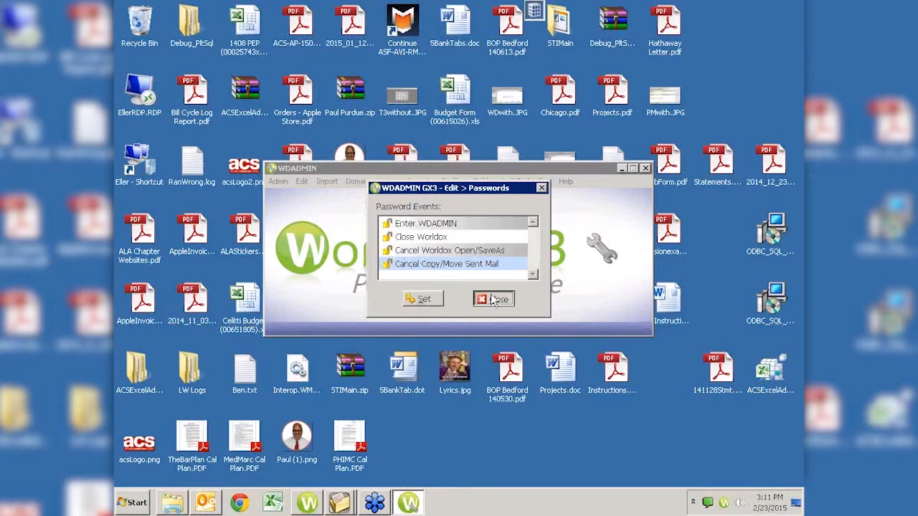
pyautogui.rightClick(724, 503)
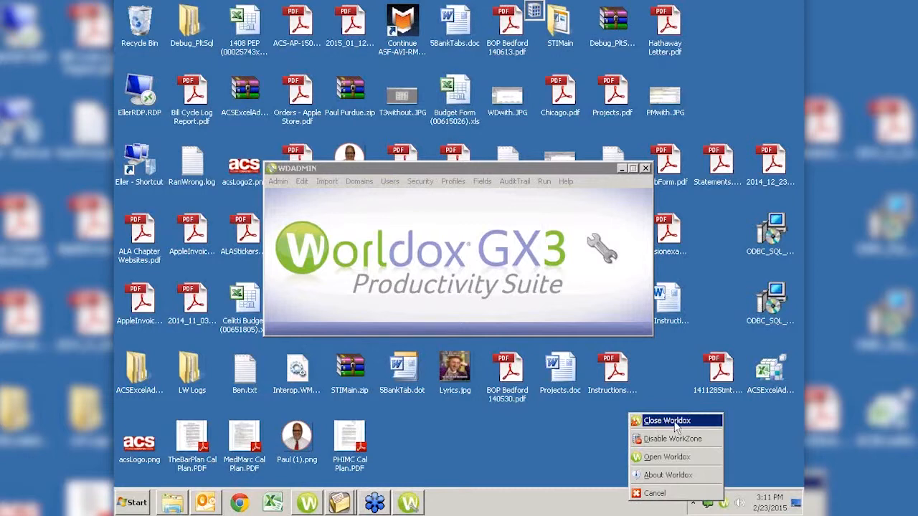
pyautogui.click(563, 456)
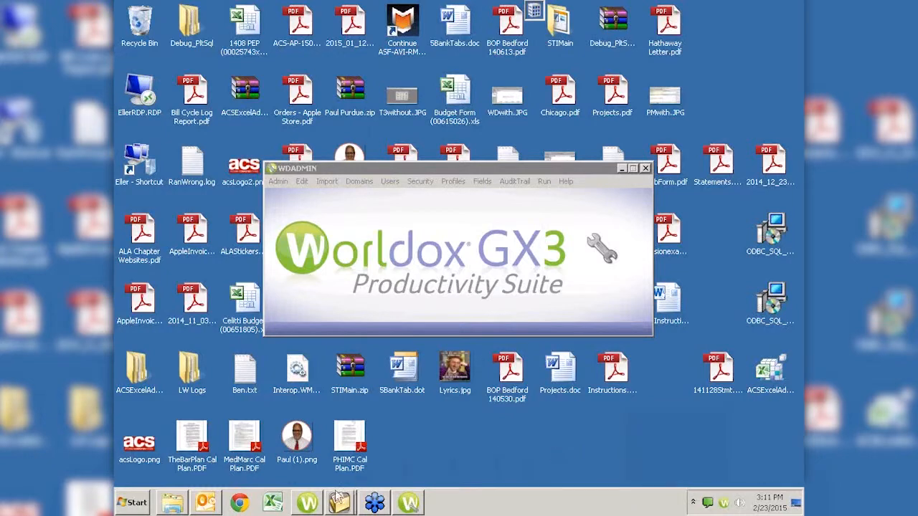
# Launch Word 2010 from the Start menu and type 'test' in the blank document
pyautogui.click(134, 504)
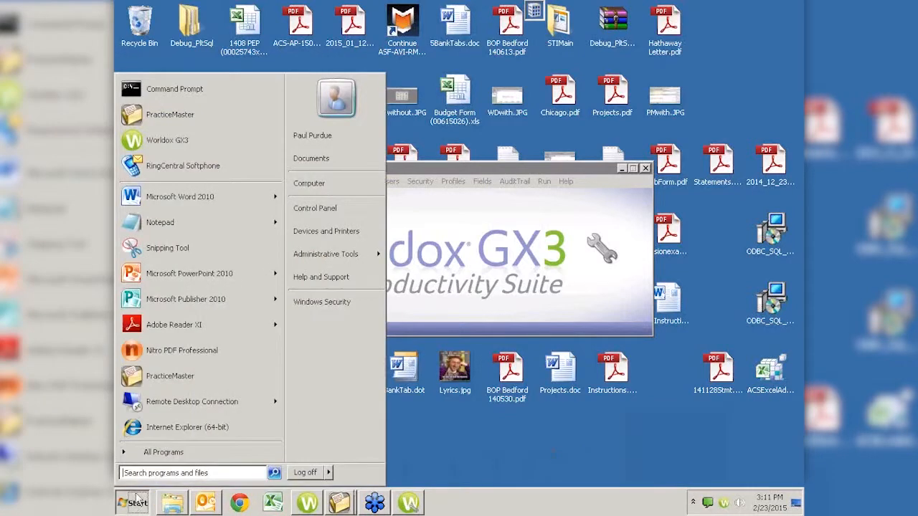
pyautogui.click(175, 200)
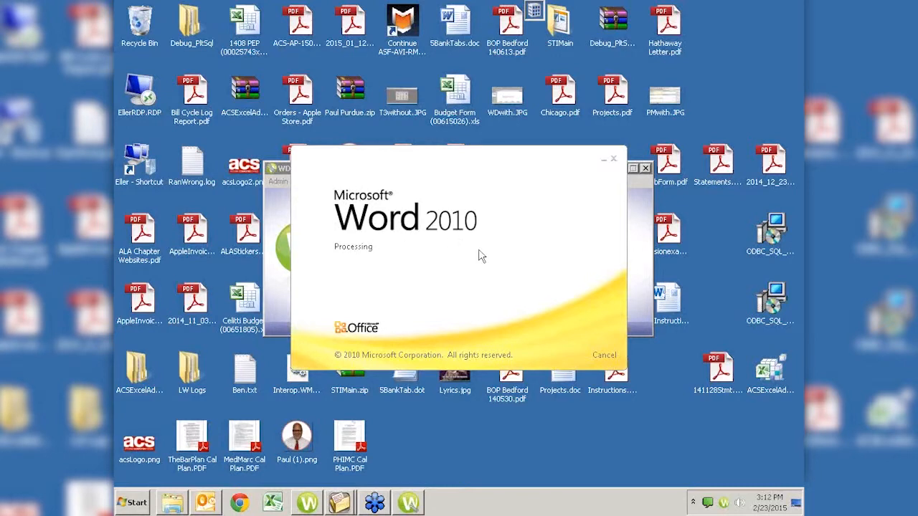
pyautogui.write('test')
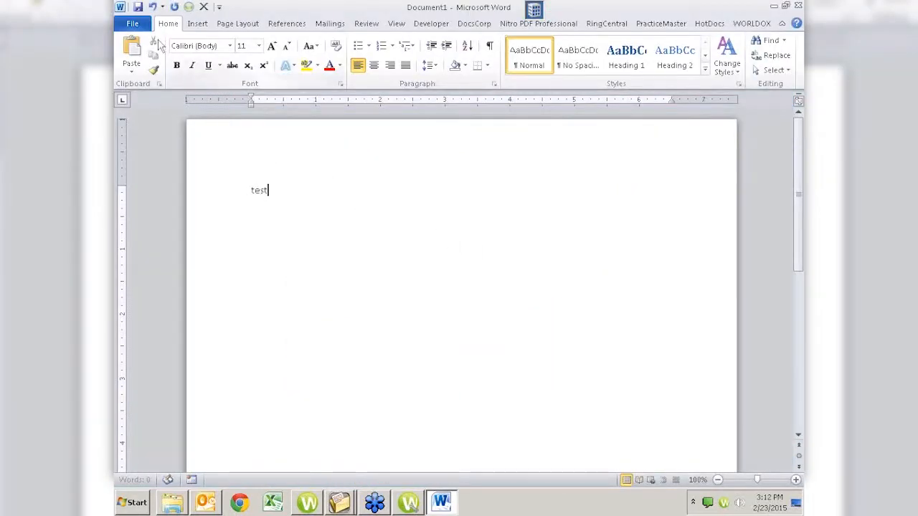
# Save, pick the Client Files profile group, then choose Cancel Worldox for Word's own Save As
pyautogui.click(138, 7)
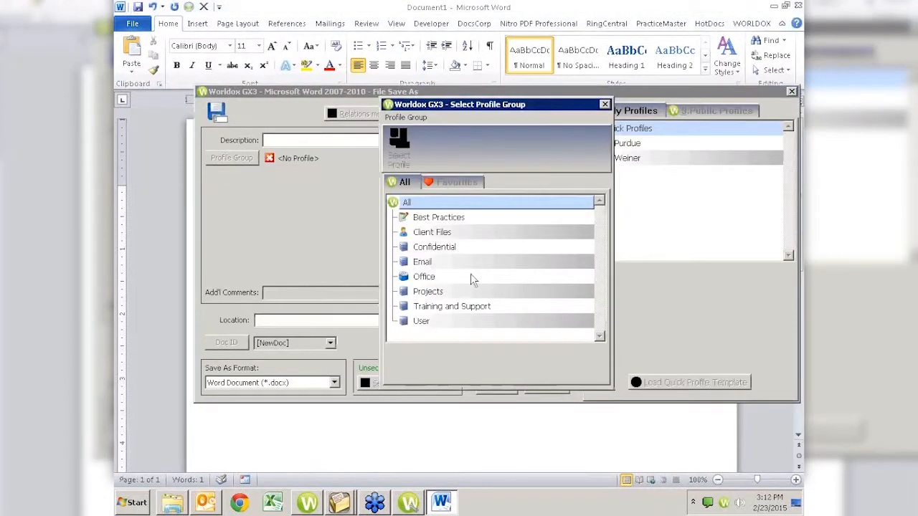
pyautogui.click(426, 234)
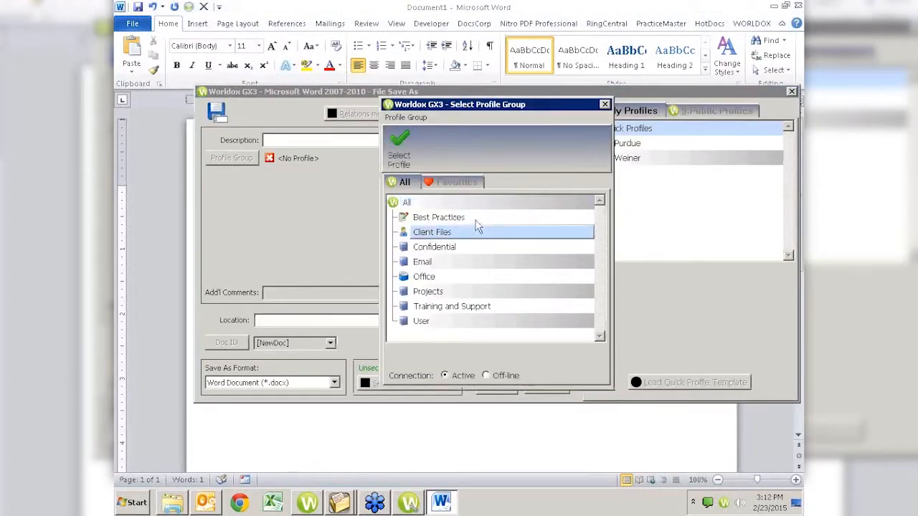
pyautogui.click(402, 154)
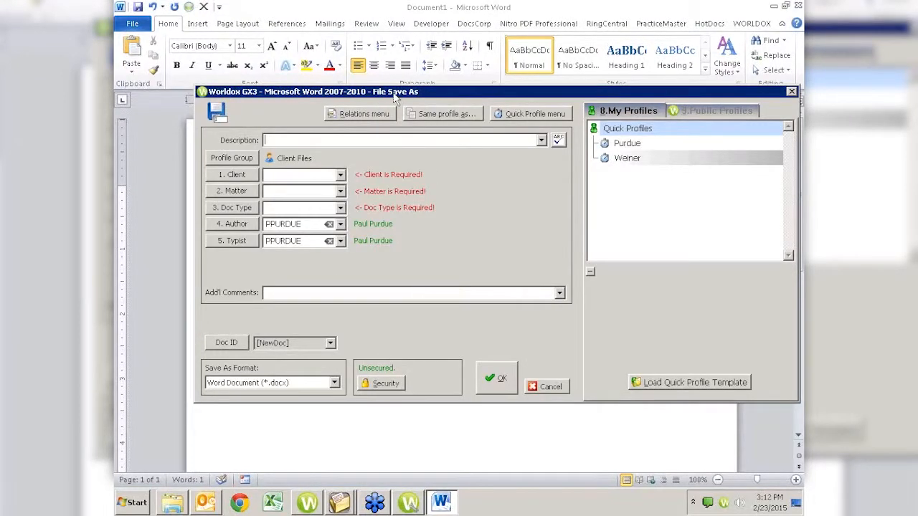
pyautogui.rightClick(635, 96)
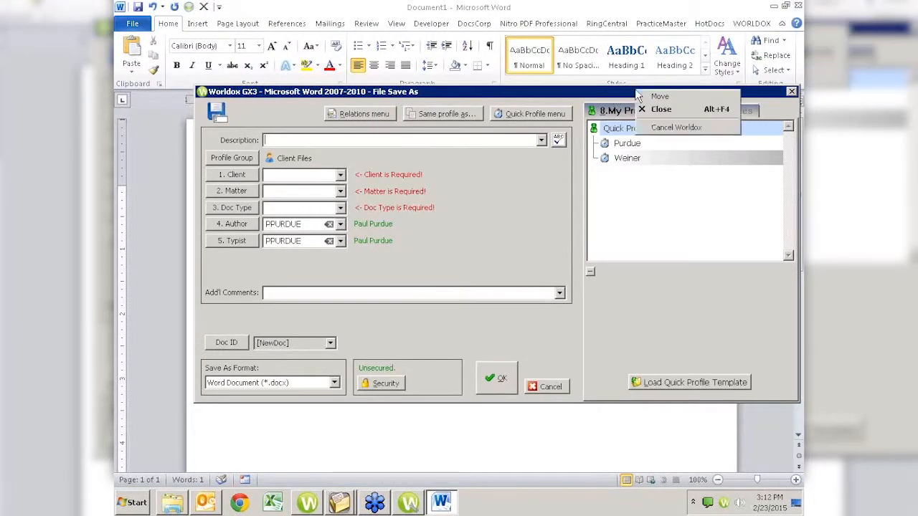
pyautogui.click(661, 128)
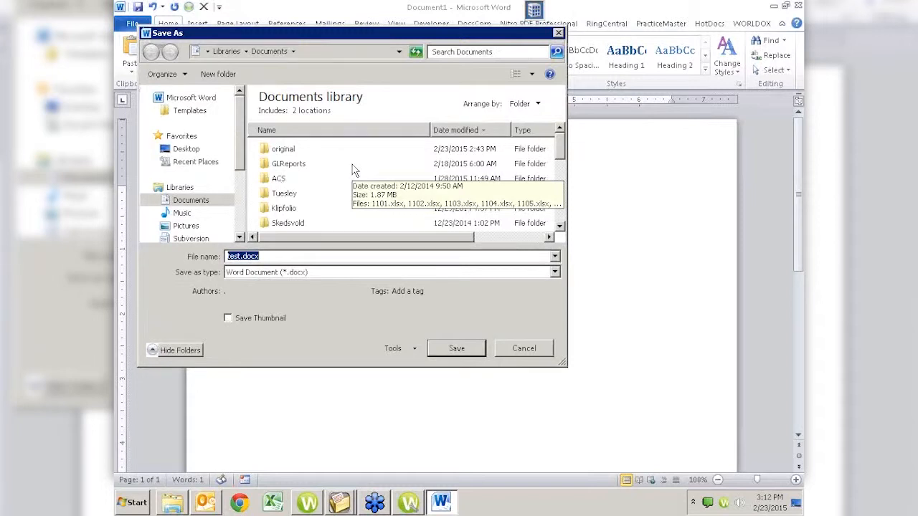
# Dismiss the save box and close the Word test document, discarding its changes
pyautogui.click(558, 34)
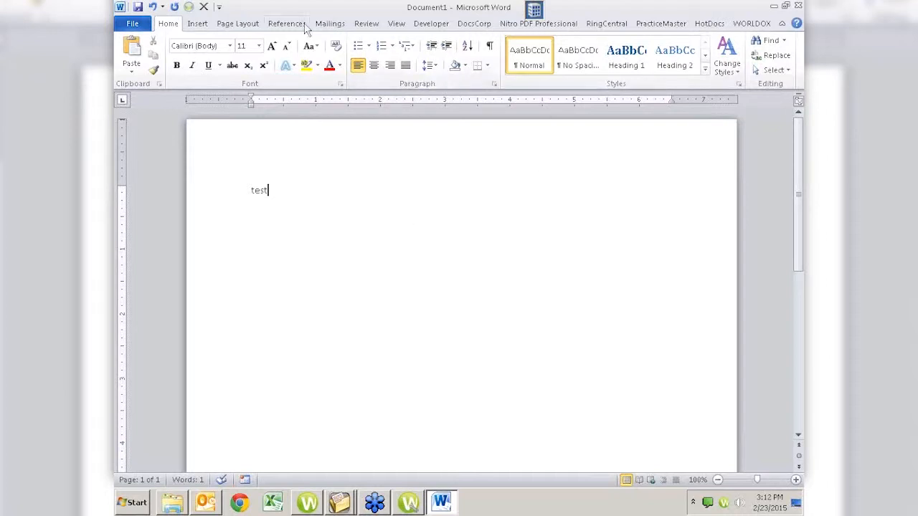
pyautogui.click(205, 8)
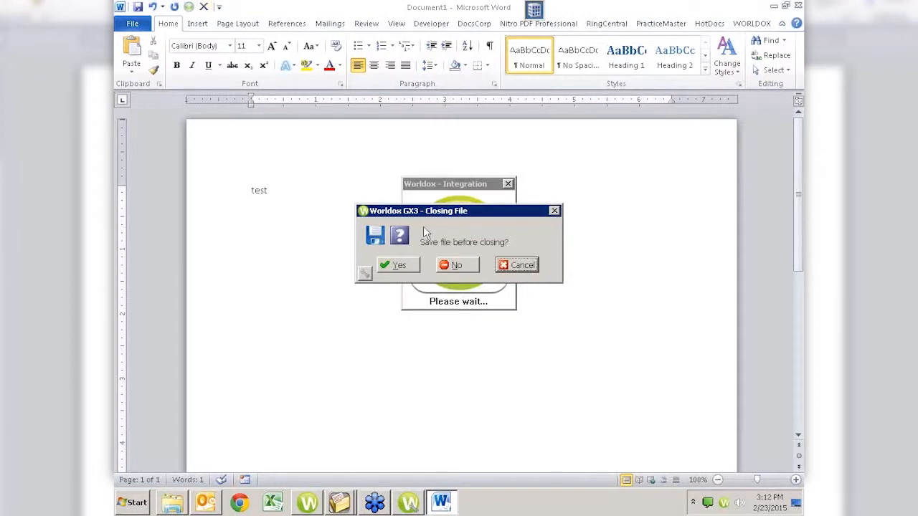
pyautogui.click(456, 266)
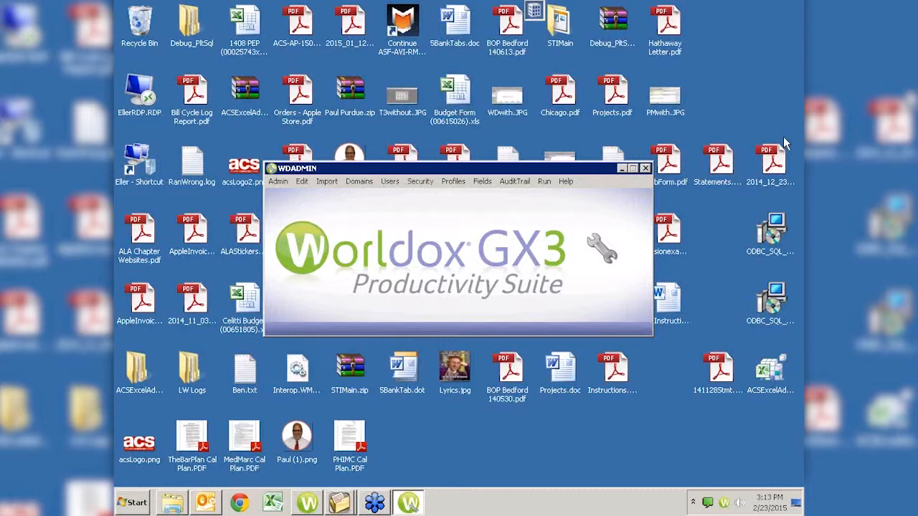
# Open Edit > Integration and uncheck the Adobe 10 features from Add to Portfolio through File Save As
pyautogui.click(302, 182)
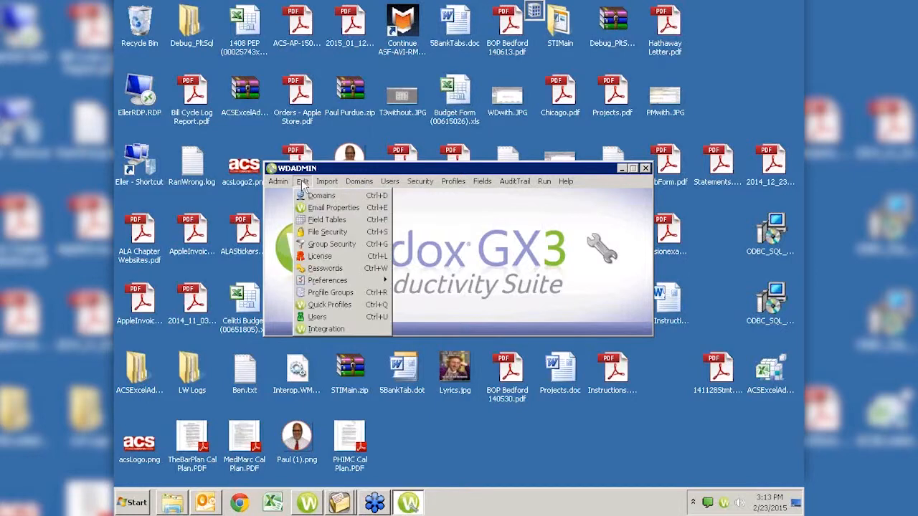
pyautogui.click(325, 330)
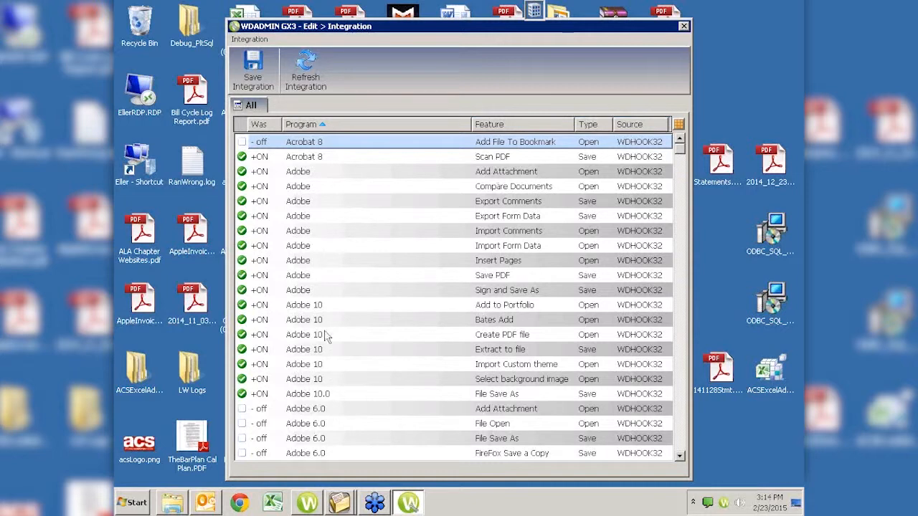
pyautogui.click(241, 308)
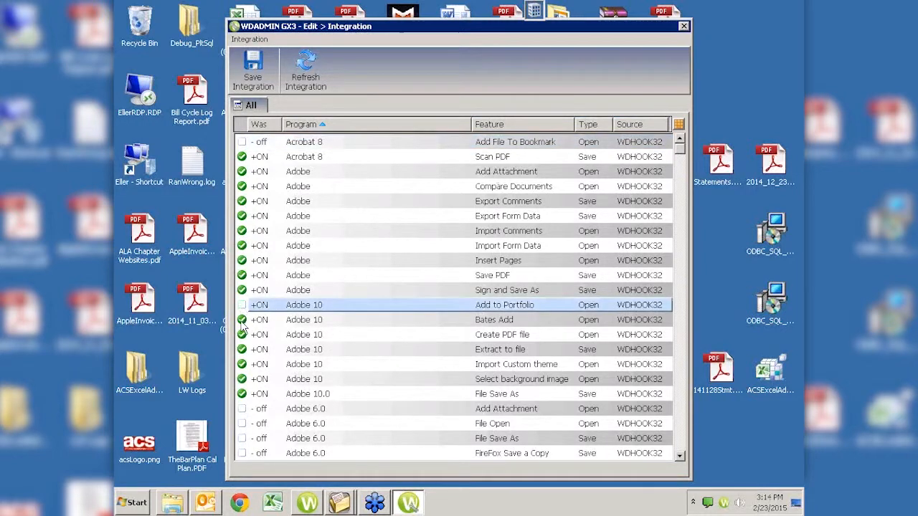
pyautogui.click(242, 320)
pyautogui.click(241, 334)
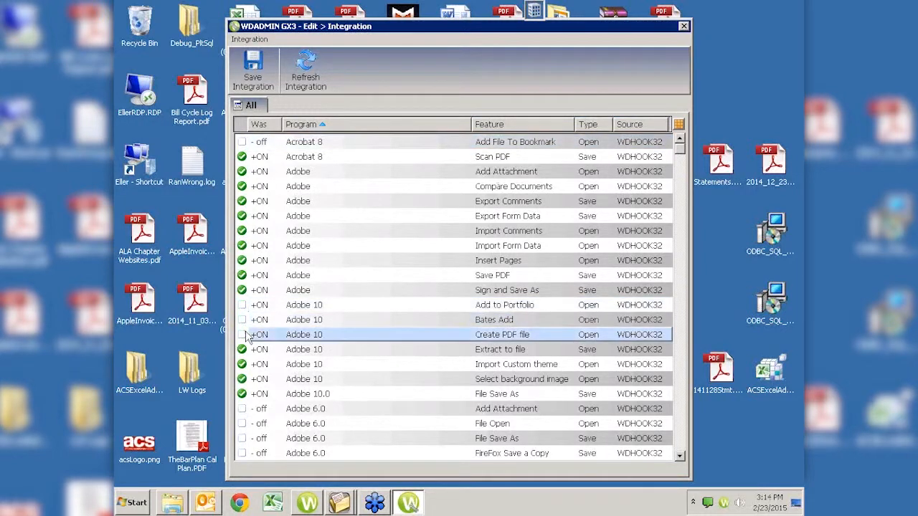
pyautogui.click(242, 350)
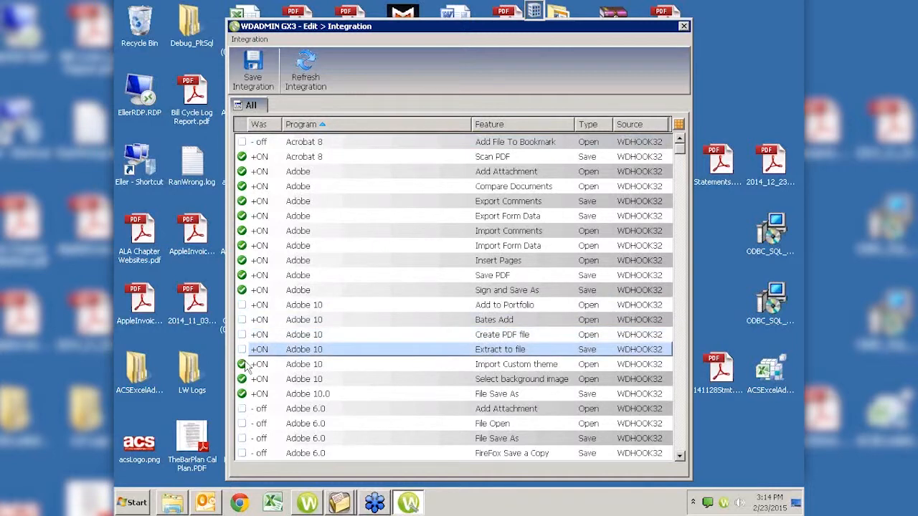
pyautogui.click(241, 365)
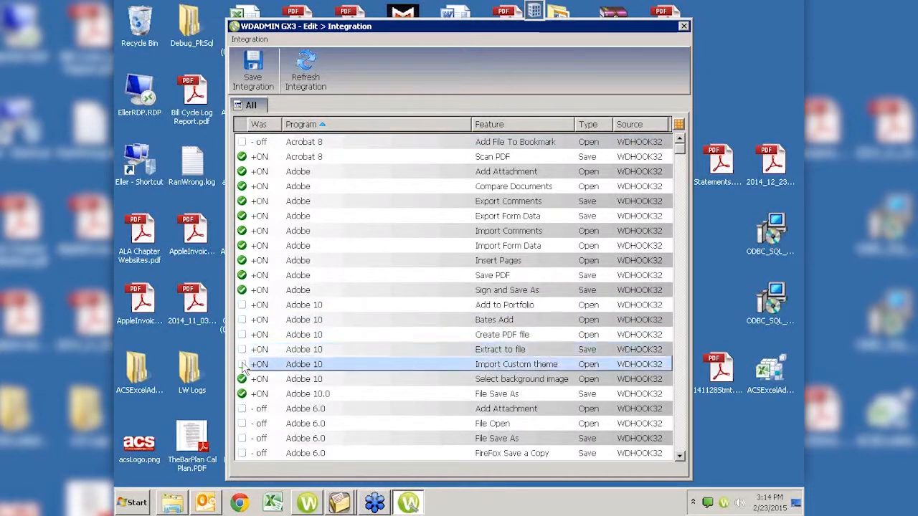
pyautogui.click(242, 378)
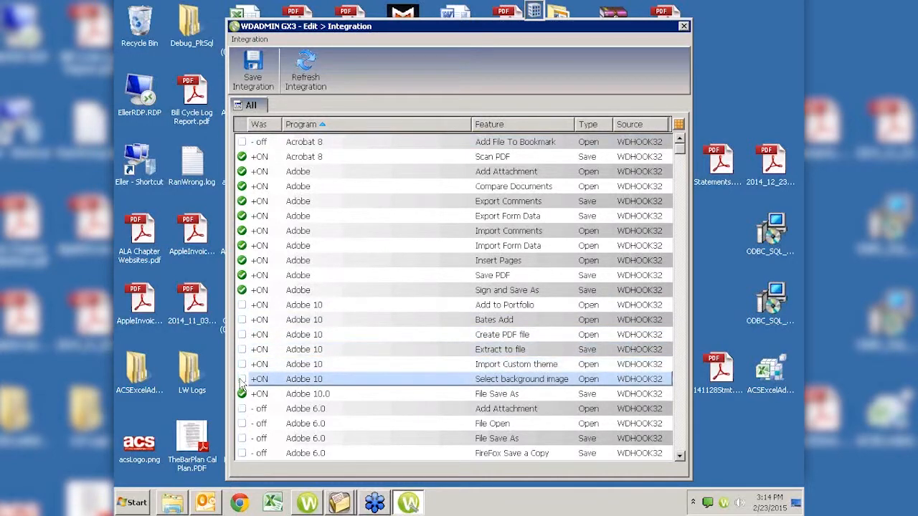
pyautogui.click(242, 395)
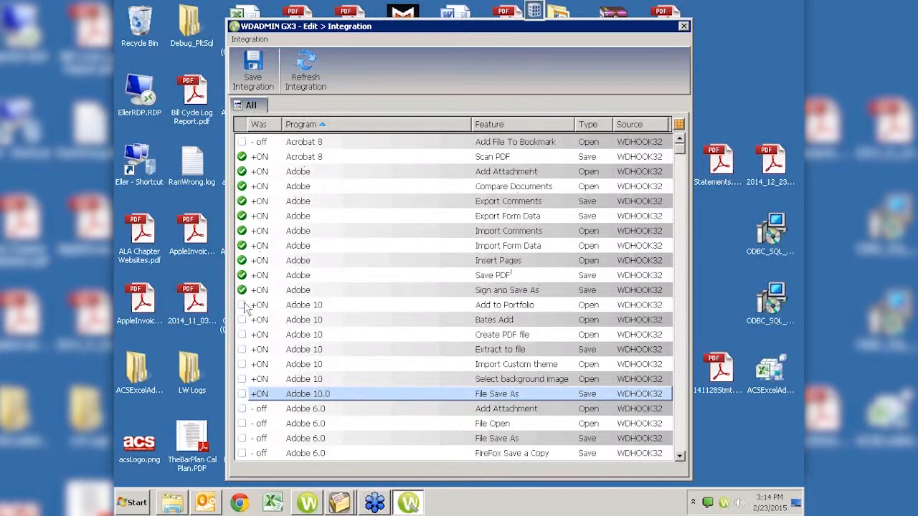
# Re-check Adobe 10 Add to Portfolio, Bates Add, Create PDF, Extract, theme, background and File Save As
pyautogui.click(246, 307)
pyautogui.click(246, 307)
pyautogui.click(245, 322)
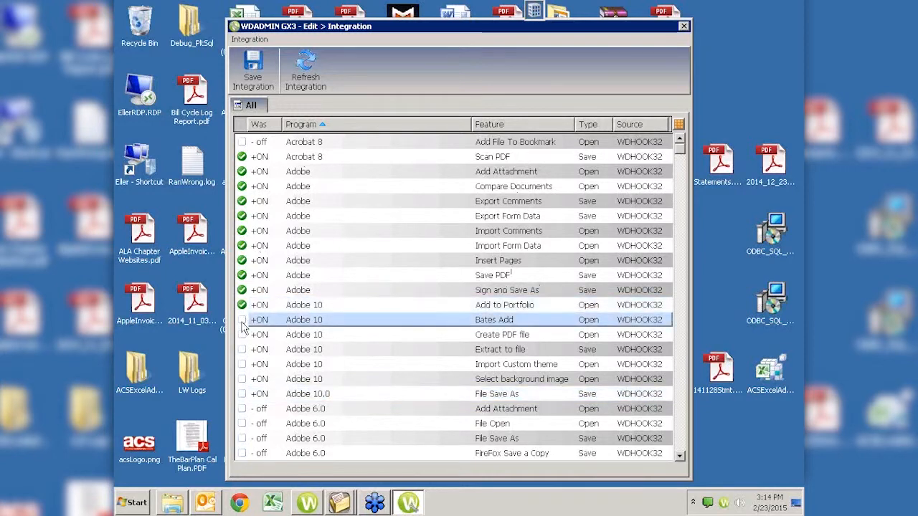
pyautogui.click(244, 334)
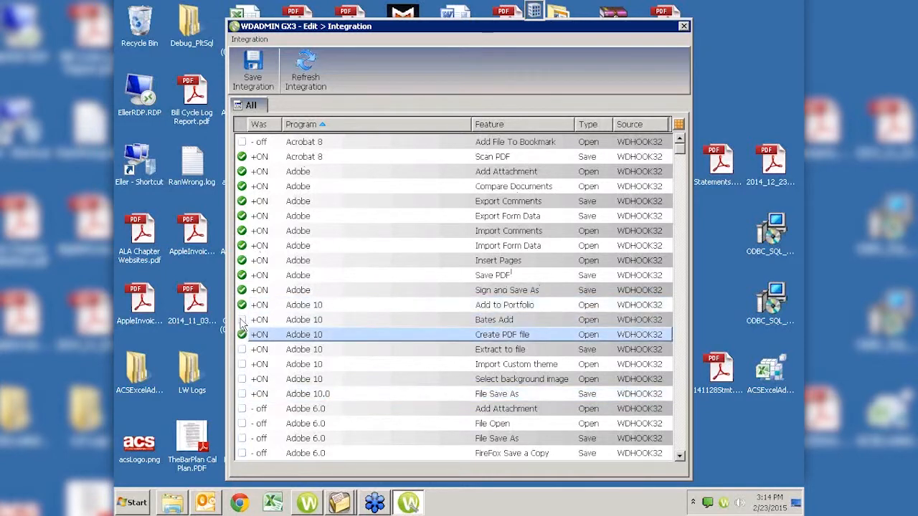
pyautogui.click(243, 323)
pyautogui.click(243, 350)
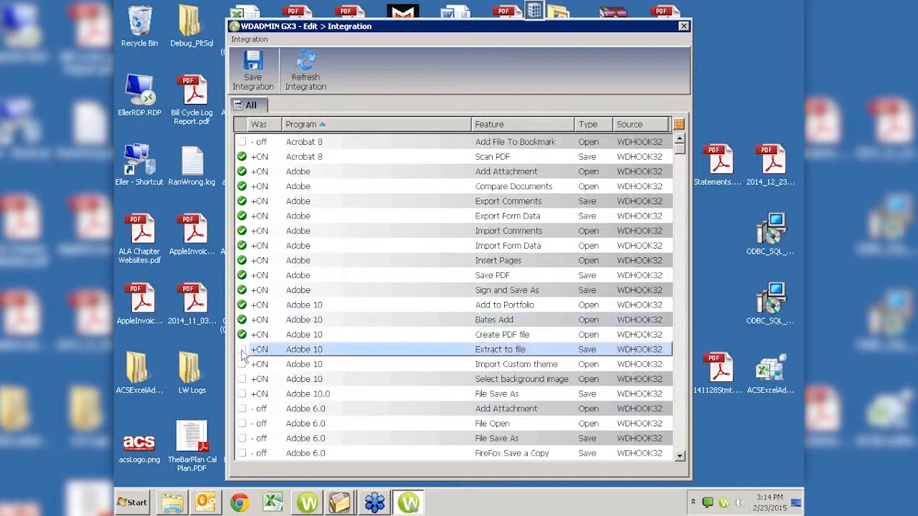
pyautogui.click(243, 368)
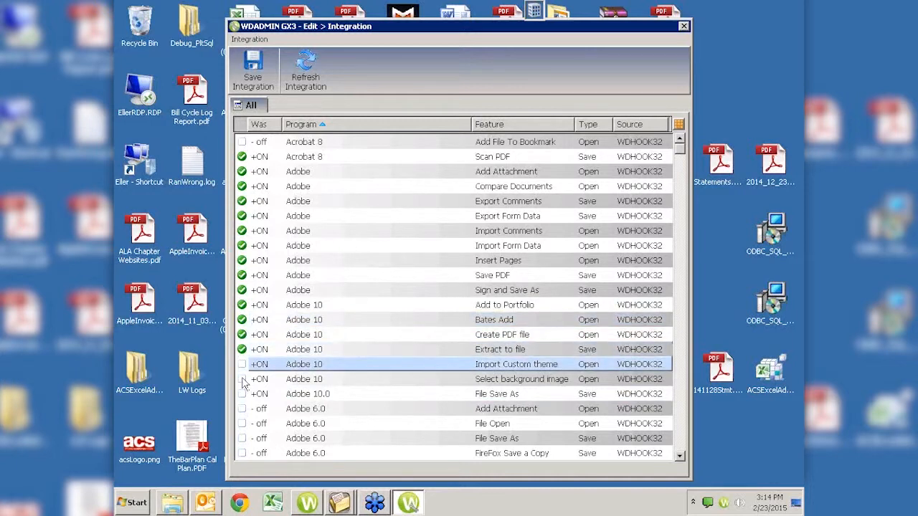
pyautogui.click(243, 380)
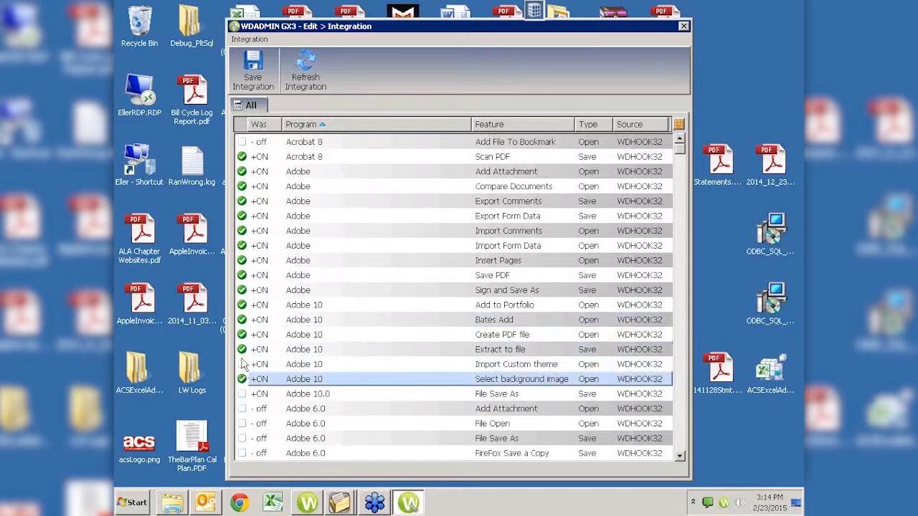
pyautogui.click(243, 365)
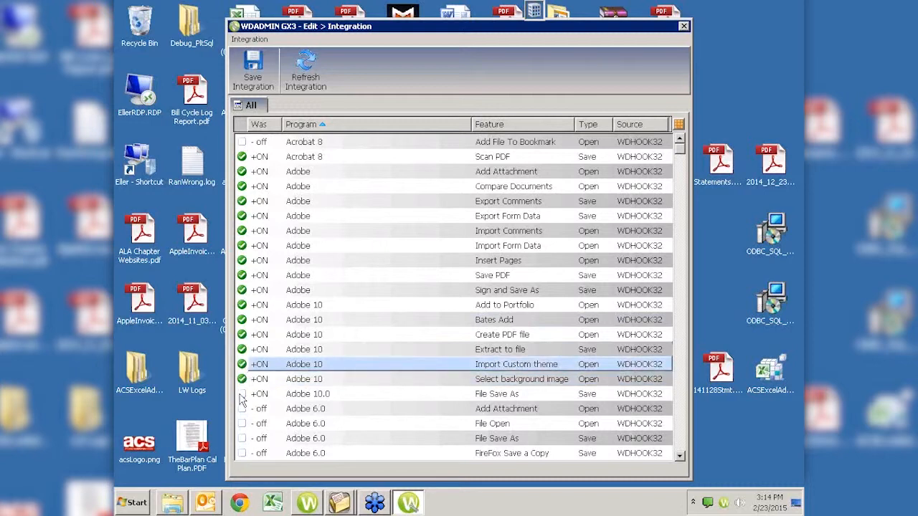
pyautogui.click(242, 394)
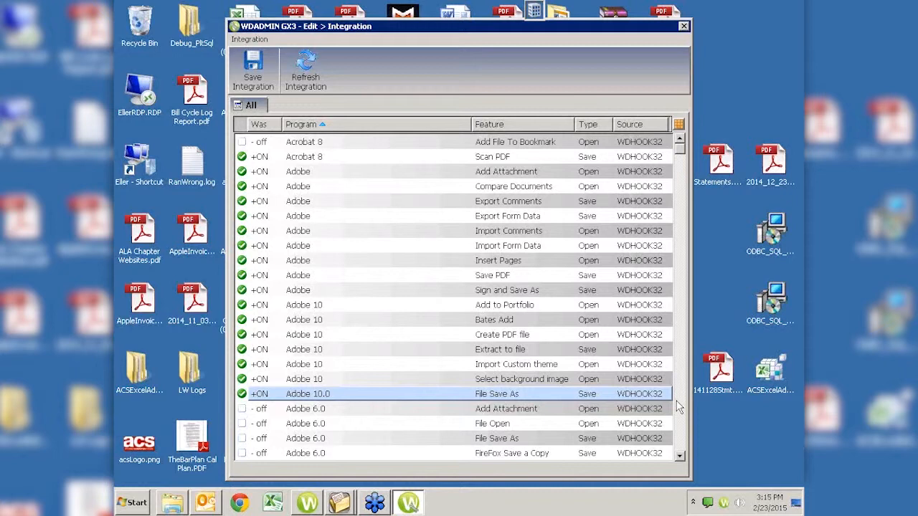
pyautogui.click(679, 407)
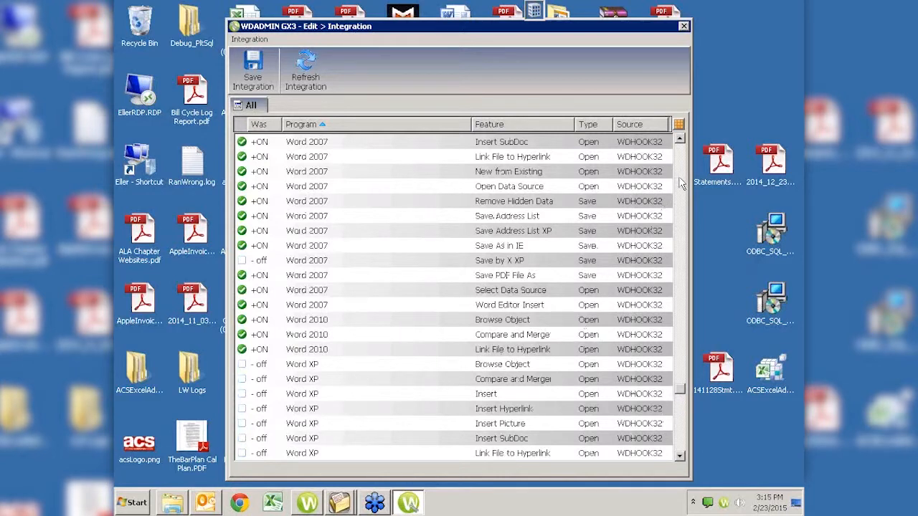
# Scroll the Integration list up and down, then page down to the PowerPoint entries
pyautogui.scroll(7, 681, 184)
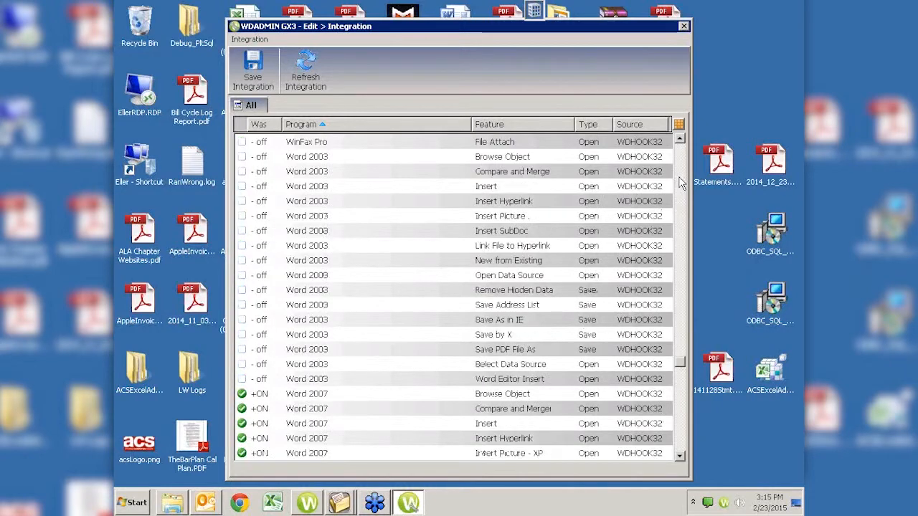
pyautogui.scroll(8, 681, 184)
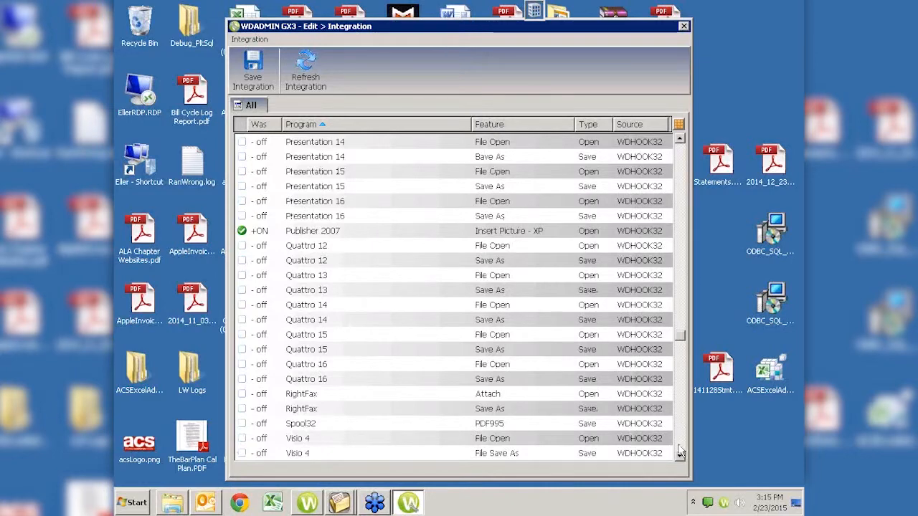
pyautogui.scroll(-8, 681, 452)
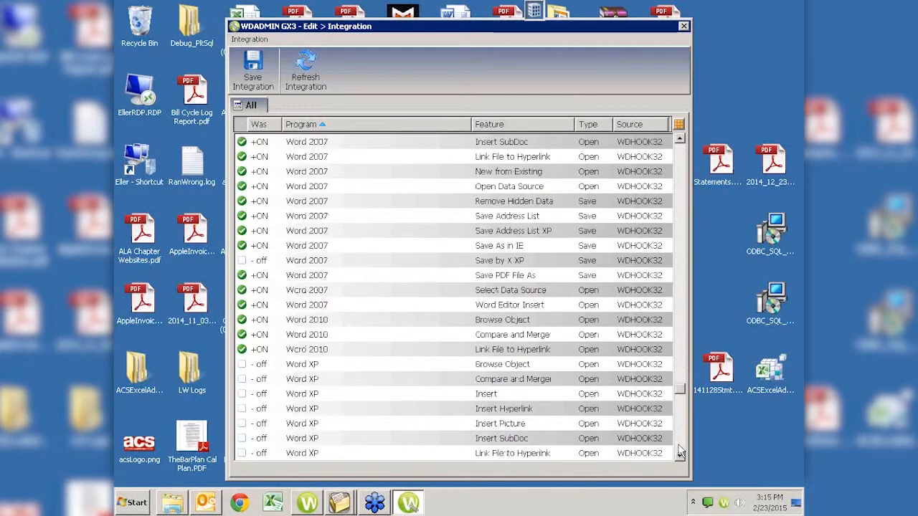
pyautogui.click(680, 452)
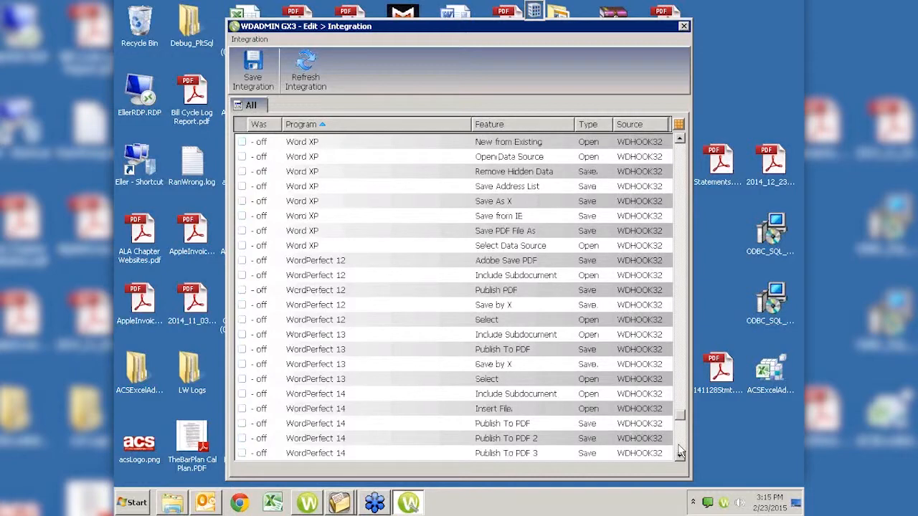
pyautogui.click(681, 452)
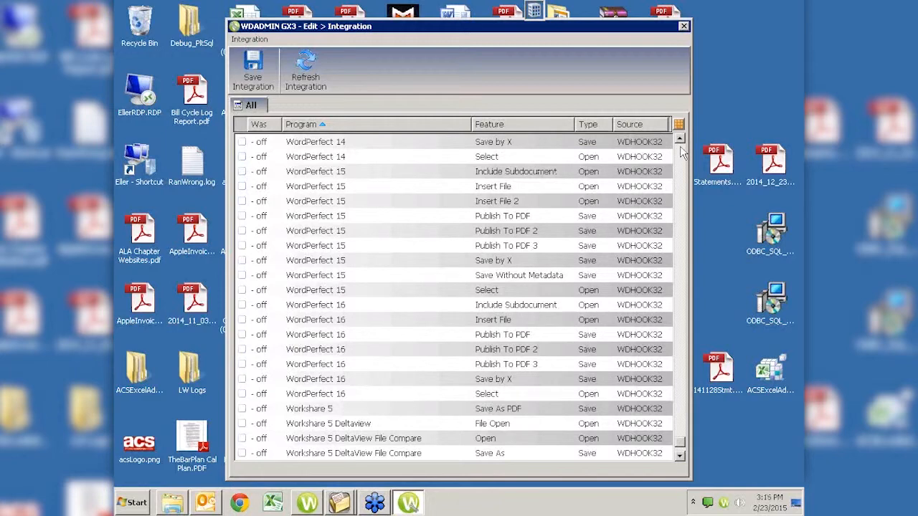
# Page up past the Outlook, Notes, GroupWise and InfoPath hooks to the Adobe Acrobat entries
pyautogui.click(681, 150)
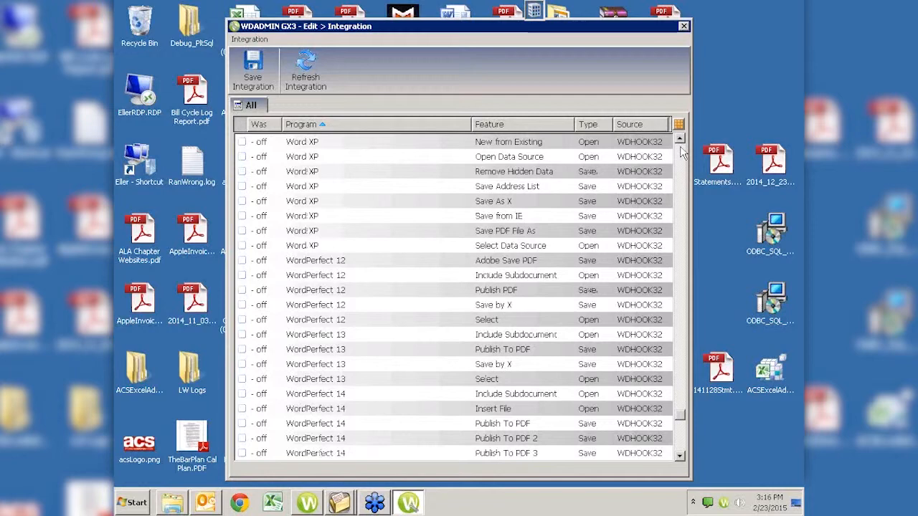
pyautogui.click(681, 150)
pyautogui.click(681, 151)
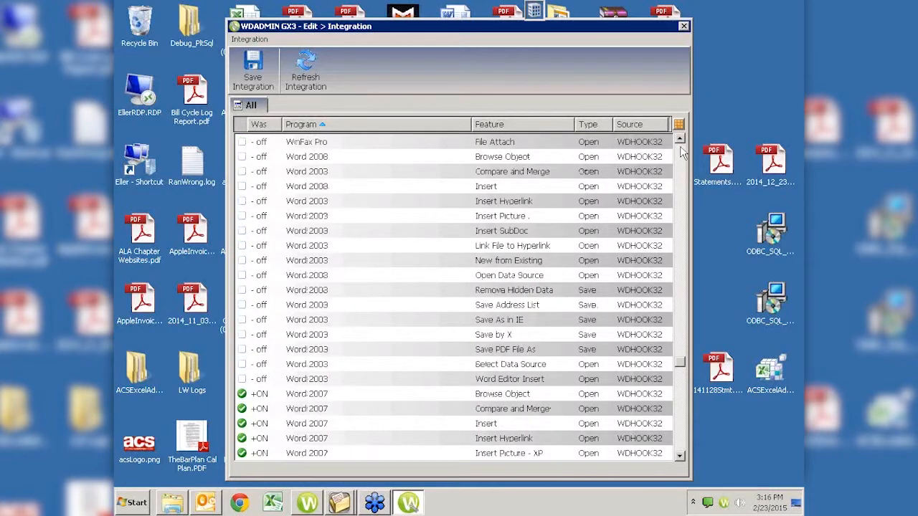
pyautogui.click(681, 150)
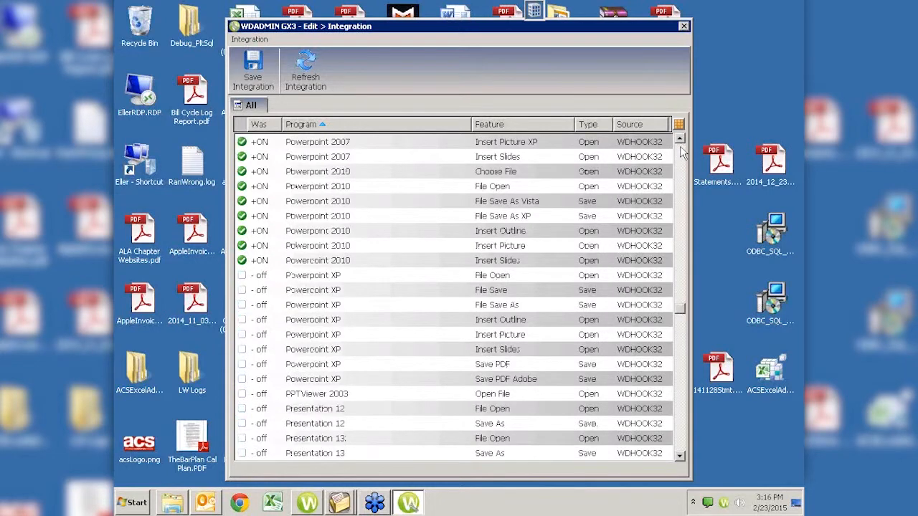
pyautogui.click(681, 150)
pyautogui.click(681, 151)
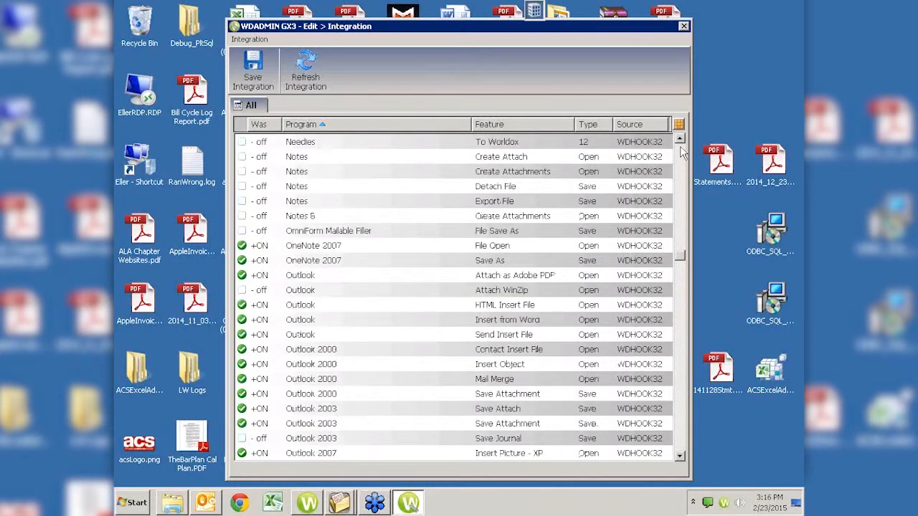
pyautogui.click(681, 151)
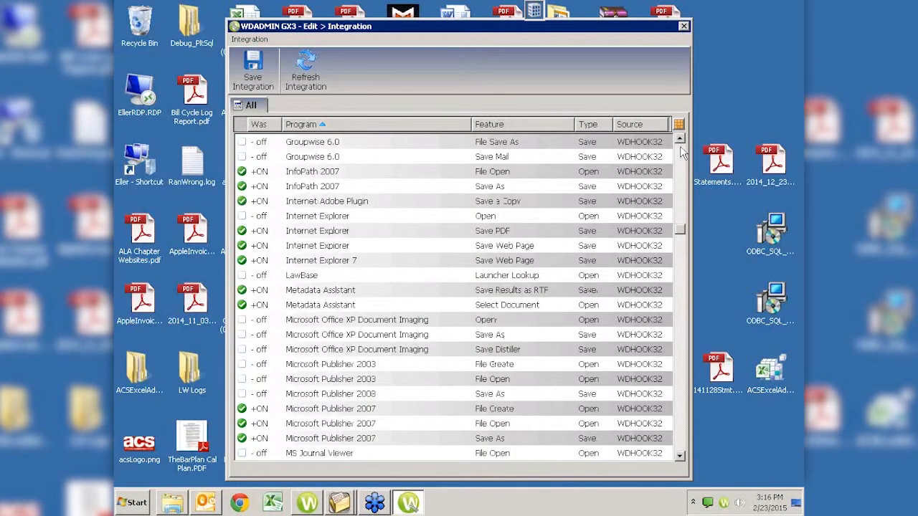
pyautogui.click(680, 151)
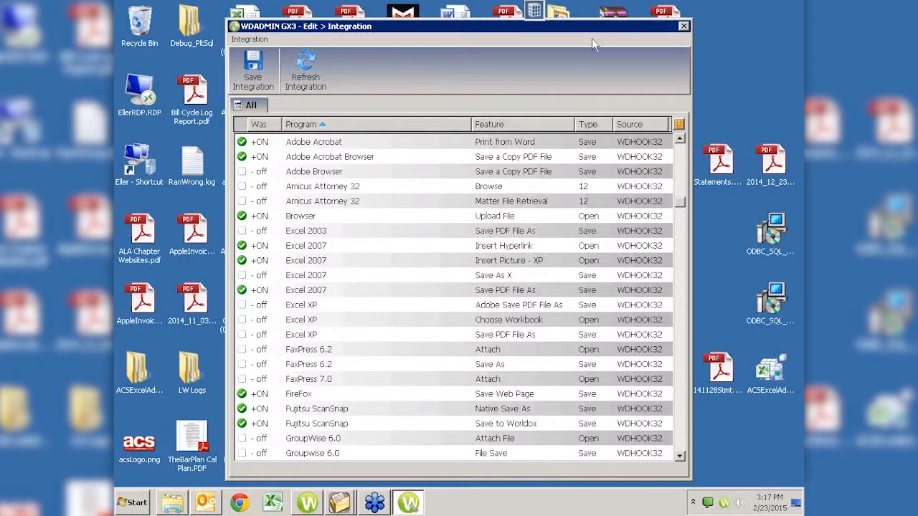
pyautogui.click(684, 27)
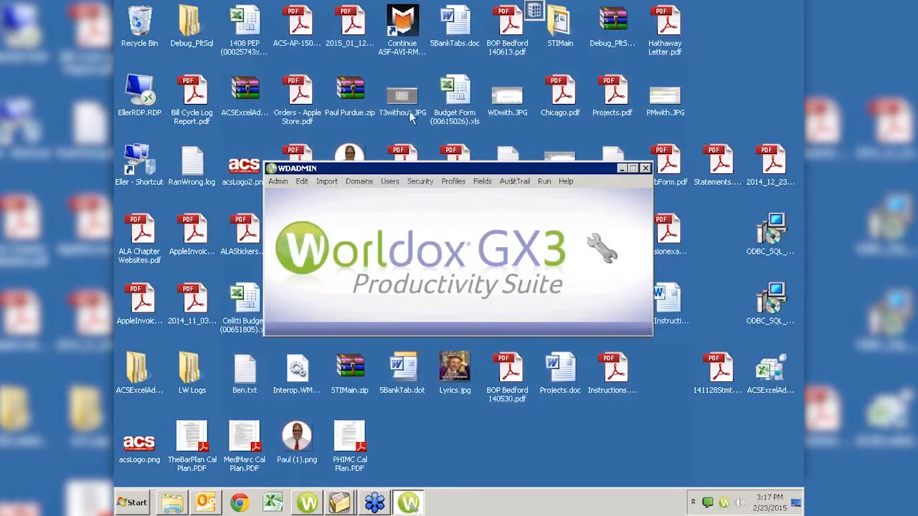
pyautogui.click(304, 182)
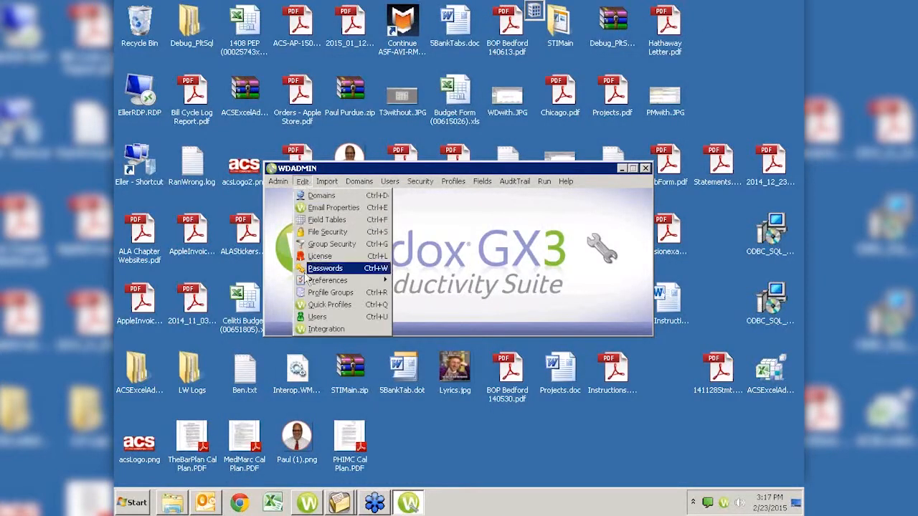
pyautogui.click(331, 331)
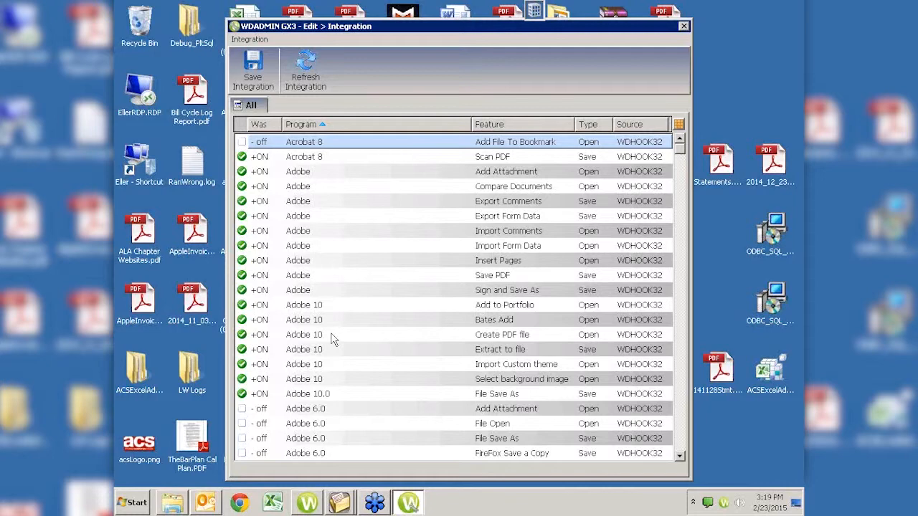
pyautogui.click(241, 509)
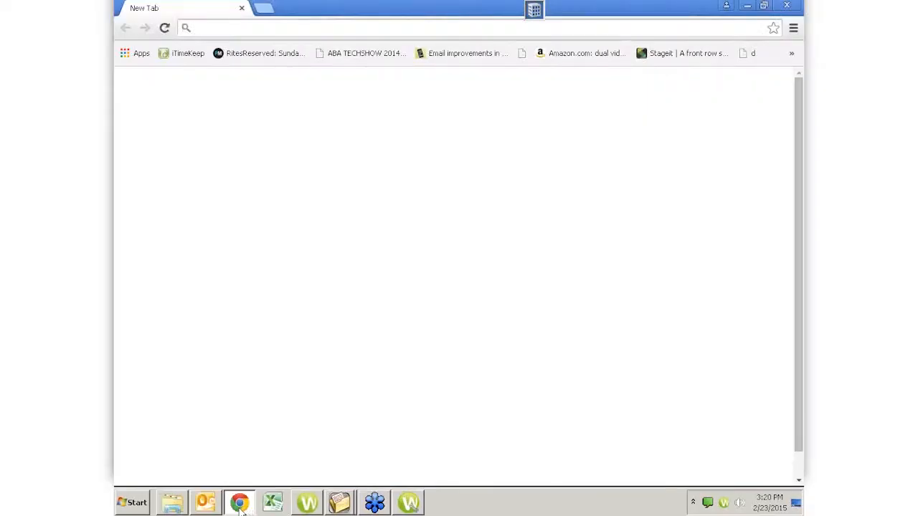
pyautogui.write('www.attorneycomputersystems.com')
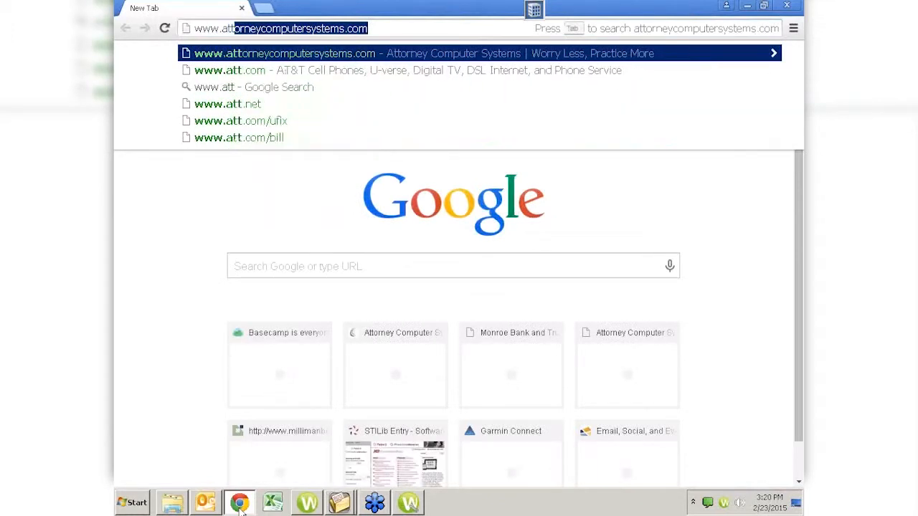
pyautogui.press('Return')
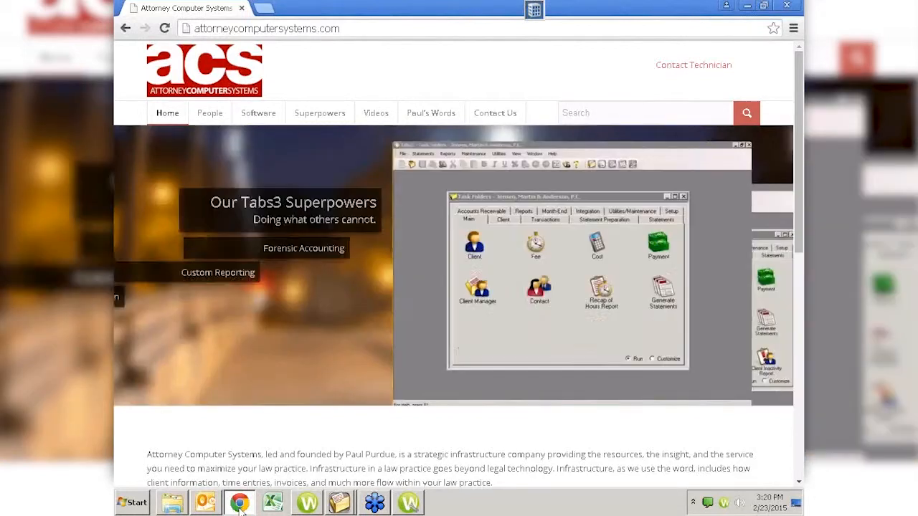
# Choose Worldox Virtual User Group Meetings from the site's Videos menu
pyautogui.moveTo(372, 127)
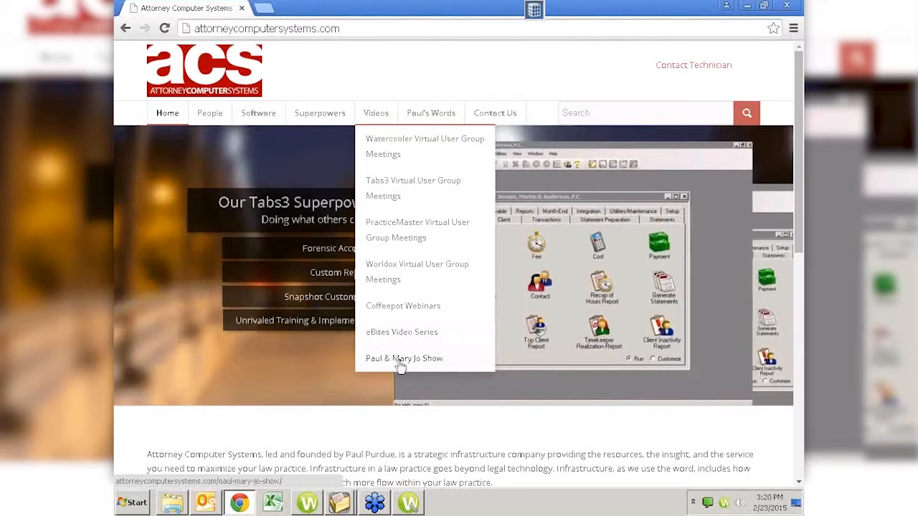
pyautogui.click(398, 278)
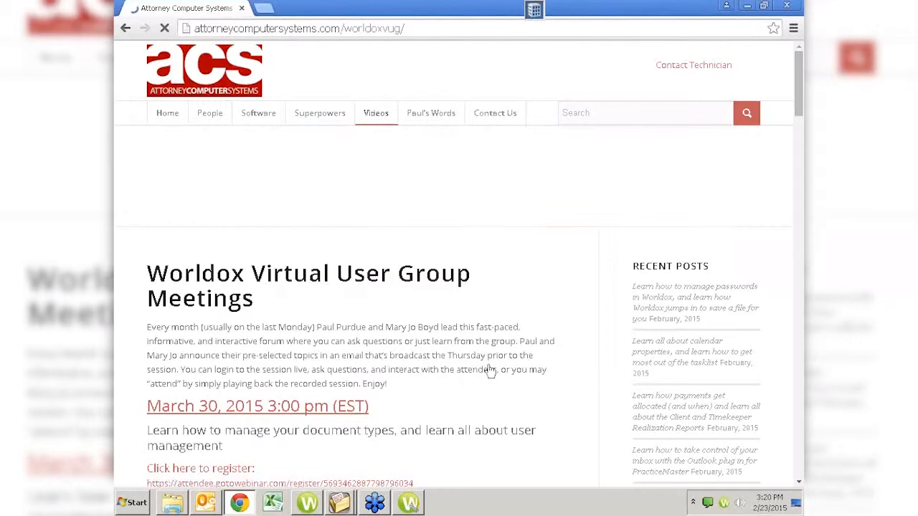
# Scroll through the VUG meeting posts down to the December 2014 Categories and Archive Matters video
pyautogui.scroll(-4, 490, 370)
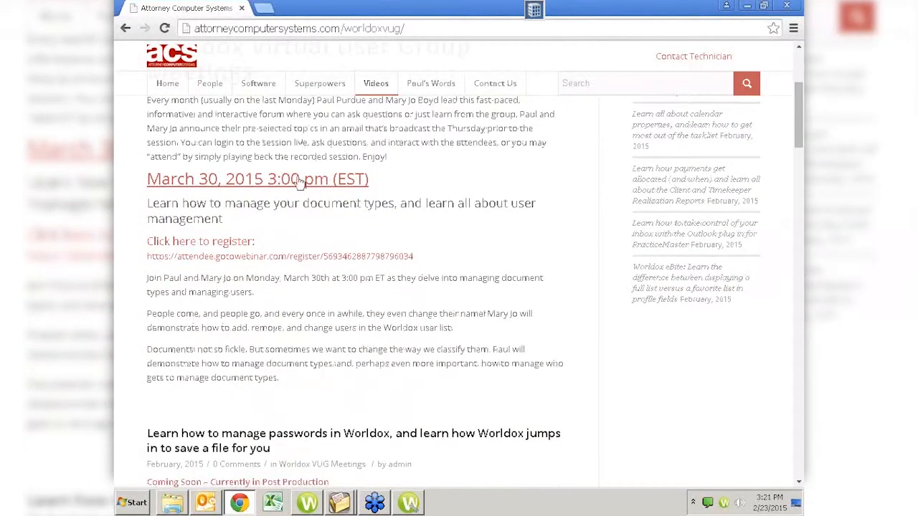
pyautogui.scroll(-3, 308, 294)
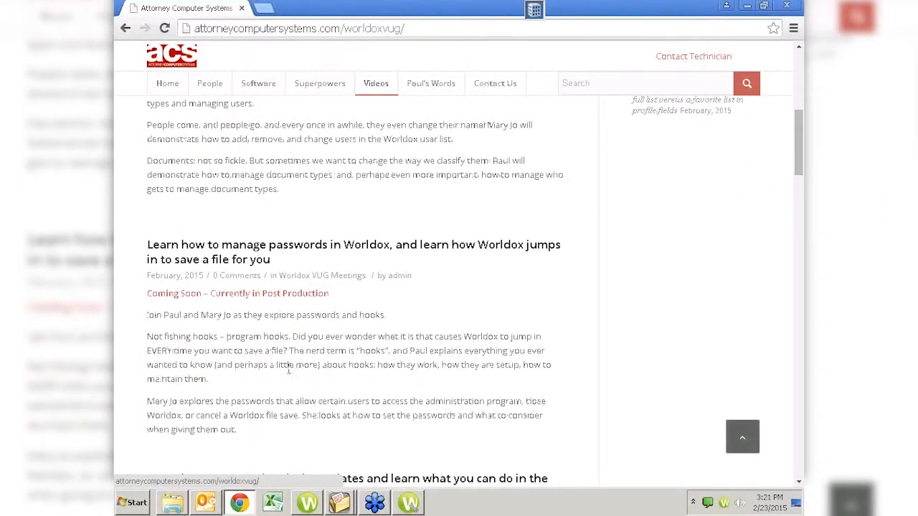
pyautogui.scroll(-1, 438, 315)
pyautogui.scroll(-2, 438, 313)
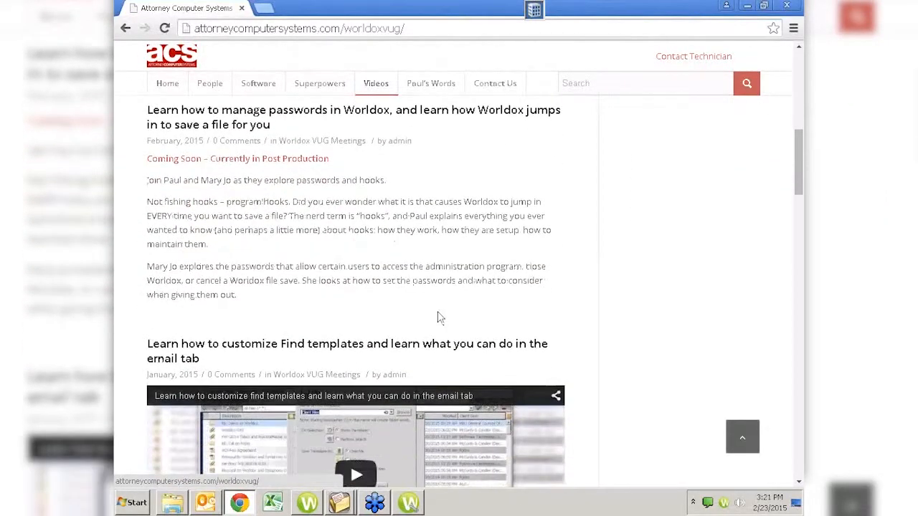
pyautogui.scroll(2, 438, 317)
pyautogui.scroll(1, 440, 318)
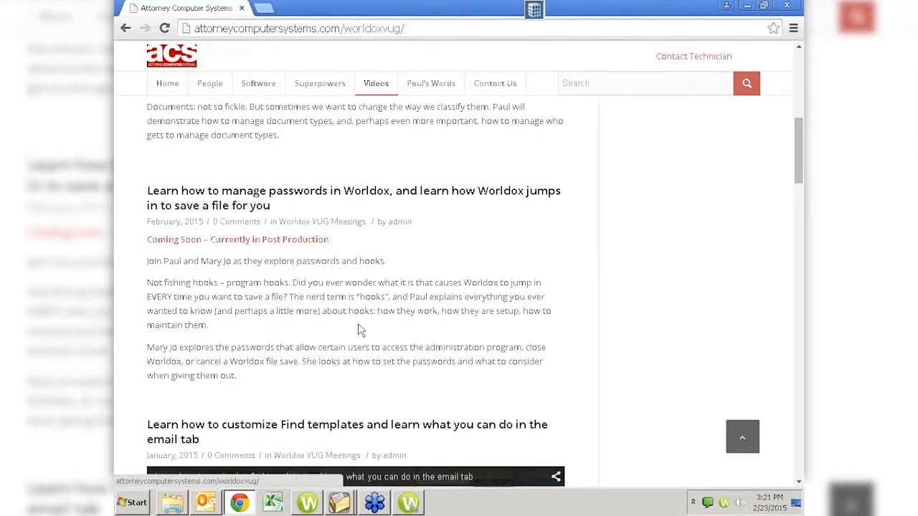
pyautogui.scroll(-3, 361, 330)
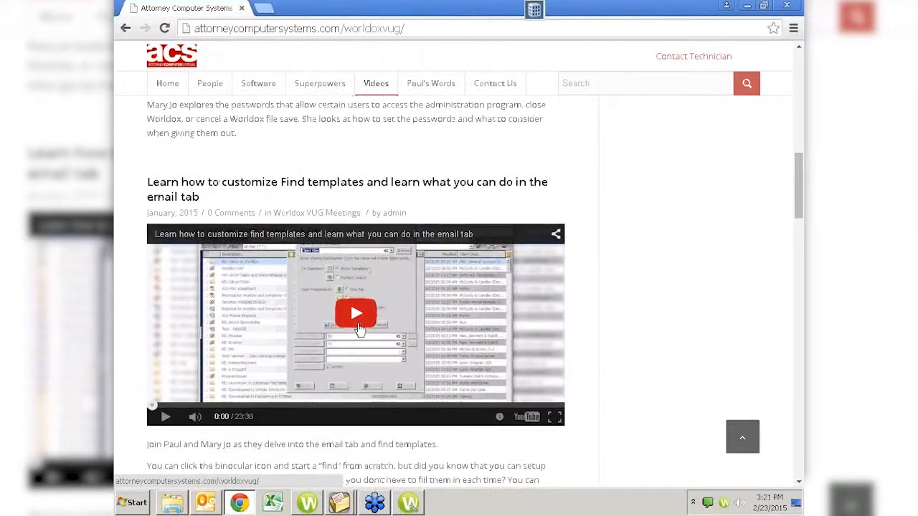
pyautogui.scroll(-2, 492, 322)
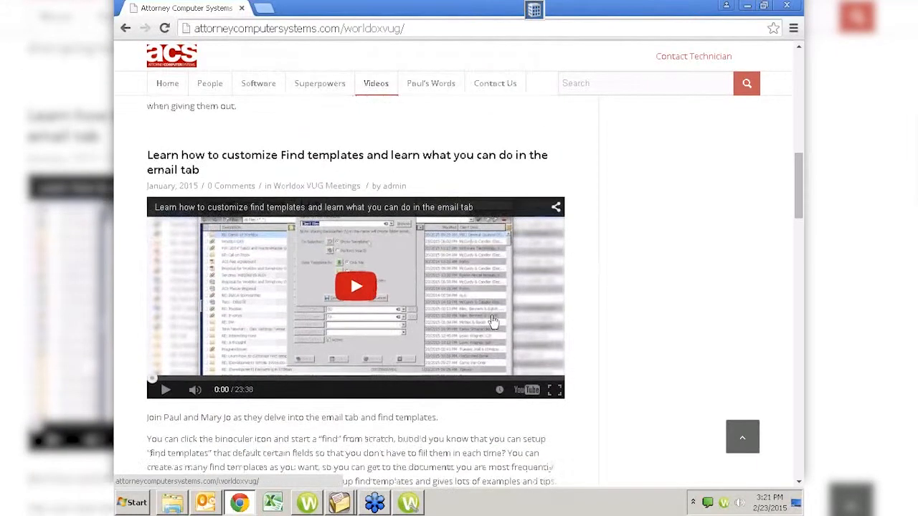
pyautogui.scroll(-4, 494, 322)
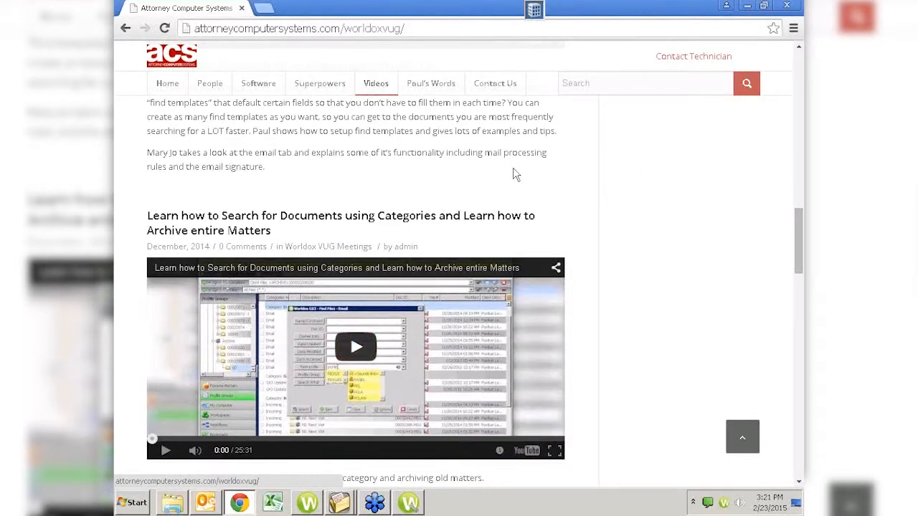
# Search the ACS site for 'user' and scroll through the 32 results
pyautogui.click(614, 79)
pyautogui.write('user')
pyautogui.press('Return')
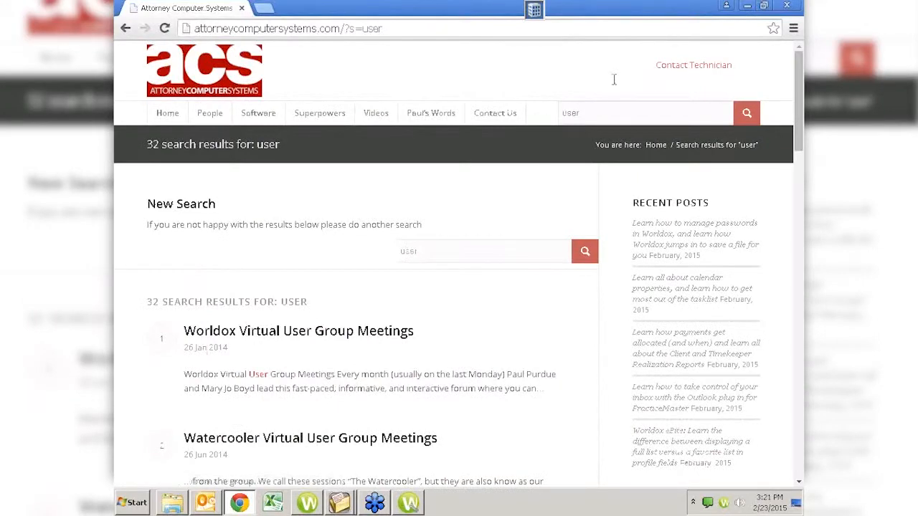
pyautogui.scroll(-3, 613, 79)
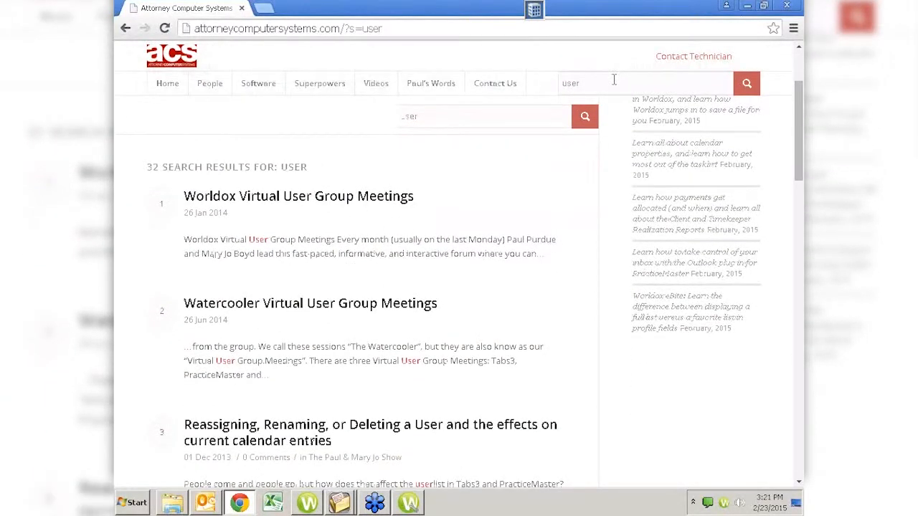
# Replace 'user' with 'password' in the site search, giving 3 results led by the Worldox passwords post
pyautogui.press('BackSpace')
pyautogui.press('BackSpace')
pyautogui.press('BackSpace')
pyautogui.press('BackSpace')
pyautogui.write('password')
pyautogui.press('Return')
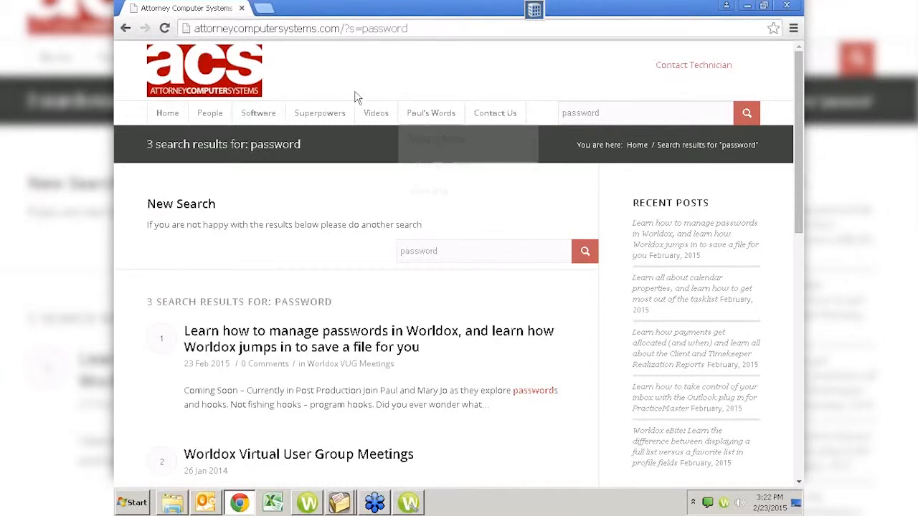
pyautogui.click(617, 113)
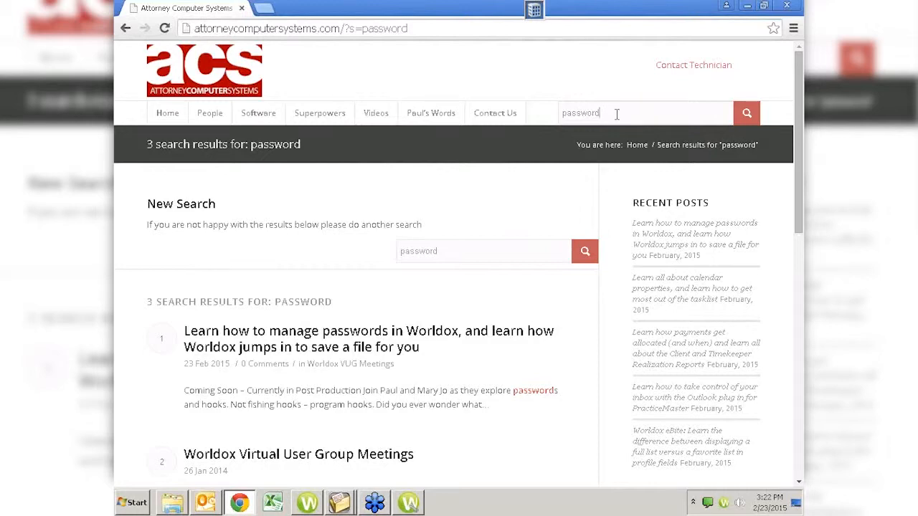